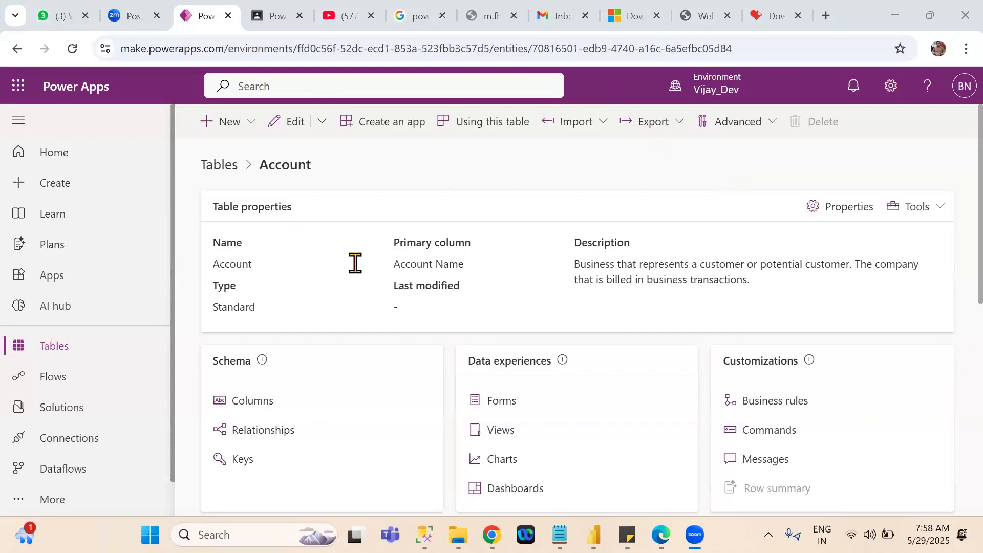
# Step: Switch to the Power BI notes in Notepad and start a new line below the installation heading
pyautogui.hotkey('alt', 'Tab')
pyautogui.press('Return')
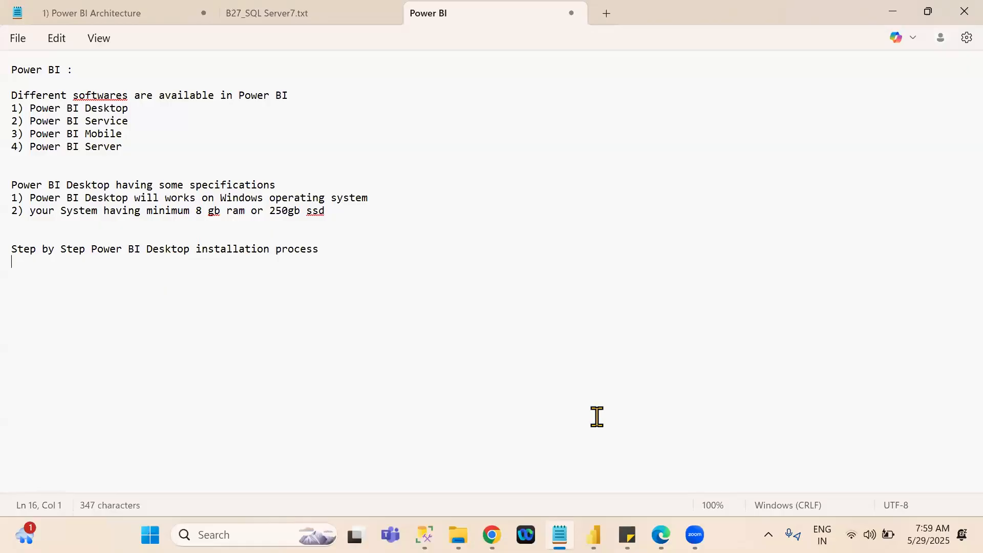
# Step: Close Power BI Desktop without saving and search the Start menu for 'pow'
pyautogui.click(594, 535)
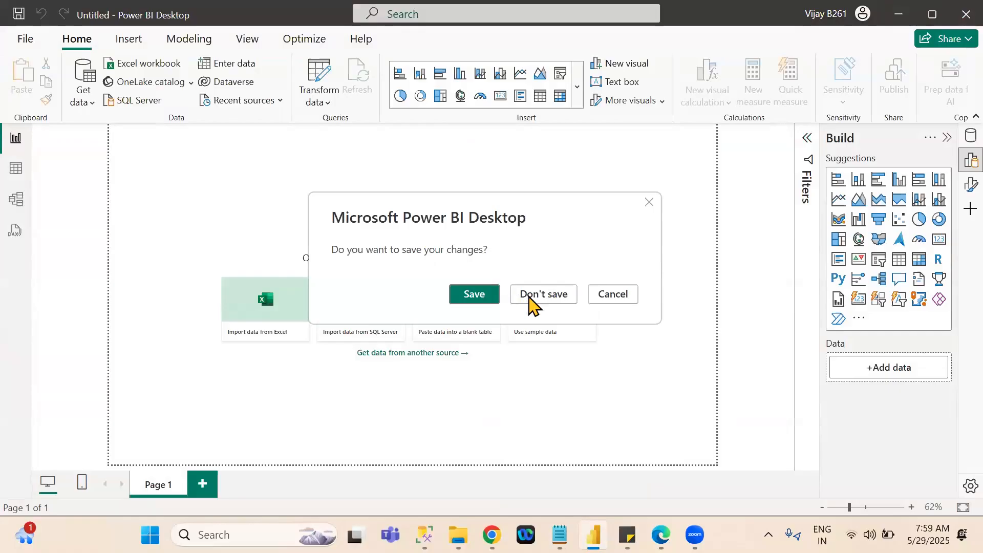
pyautogui.click(541, 295)
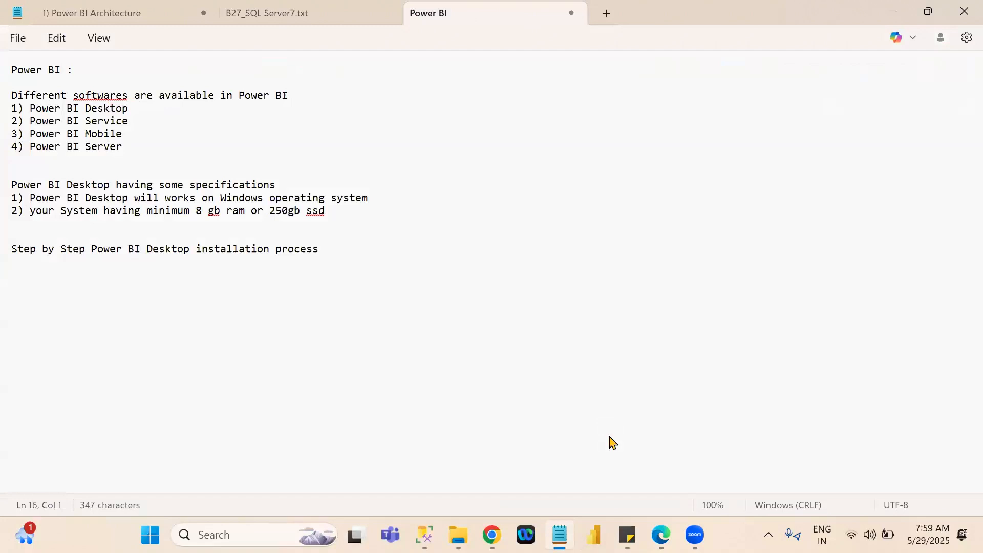
pyautogui.press('super')
pyautogui.write('pow')
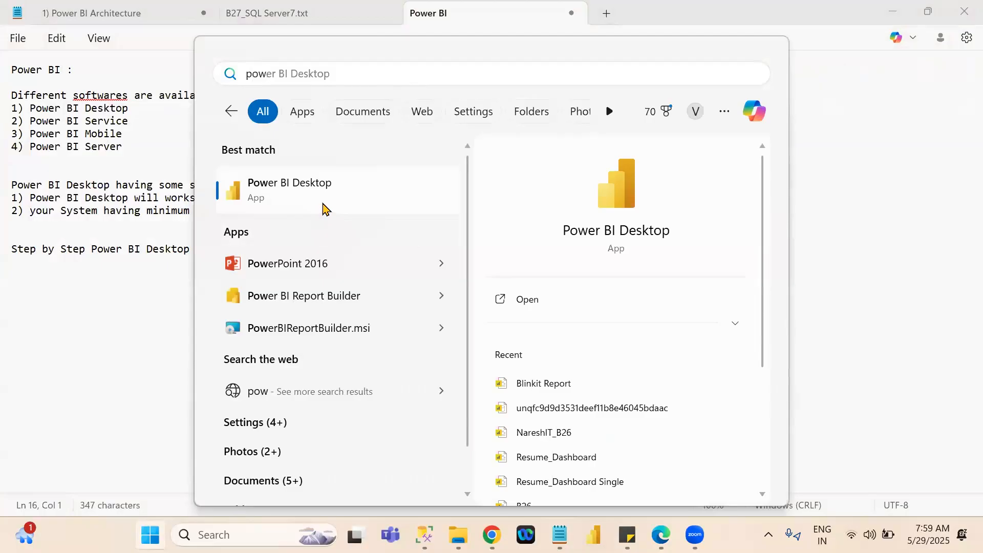
# Step: Launch the Power BI Desktop best match from the Start menu results
pyautogui.click(228, 199)
pyautogui.press('Return')
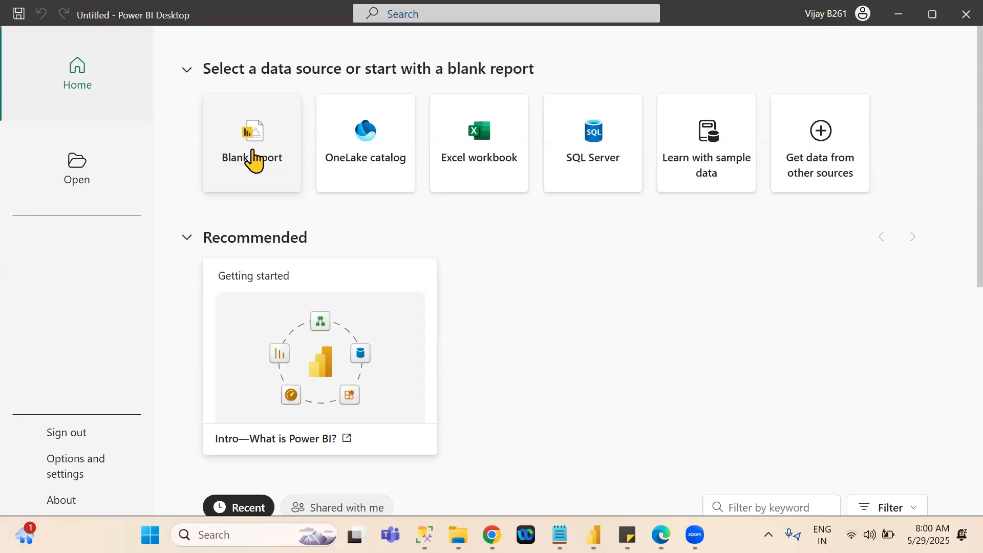
# Step: Create a new Blank report from the Power BI Desktop home screen
pyautogui.click(253, 160)
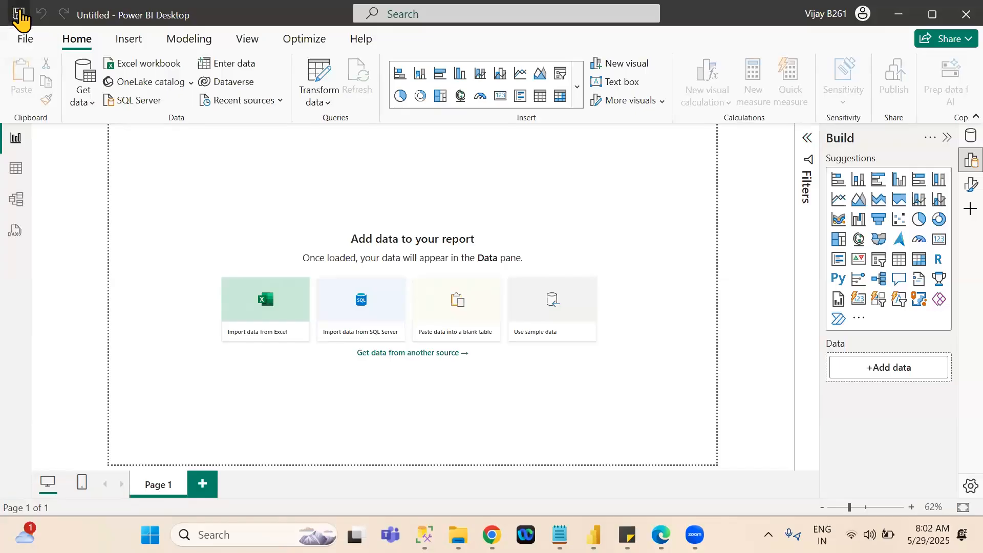
# Step: Start saving the untitled report, check the recent locations, and go to More options
pyautogui.hotkey('ctrl', 's')
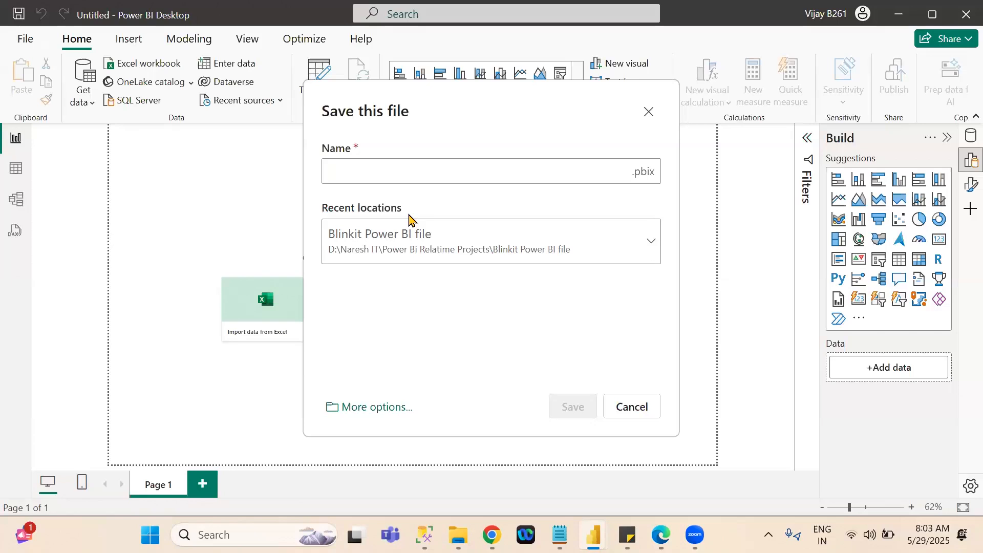
pyautogui.click(588, 244)
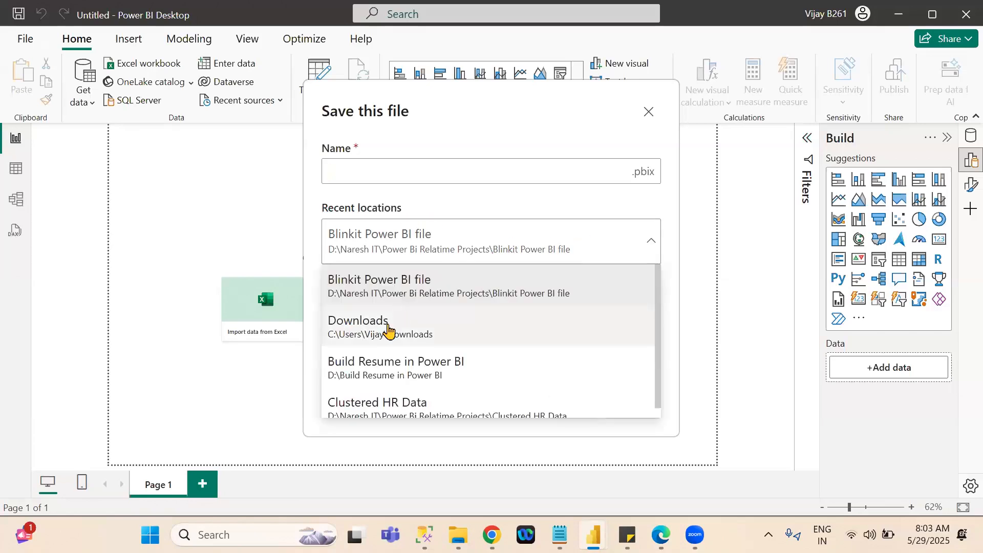
pyautogui.click(465, 241)
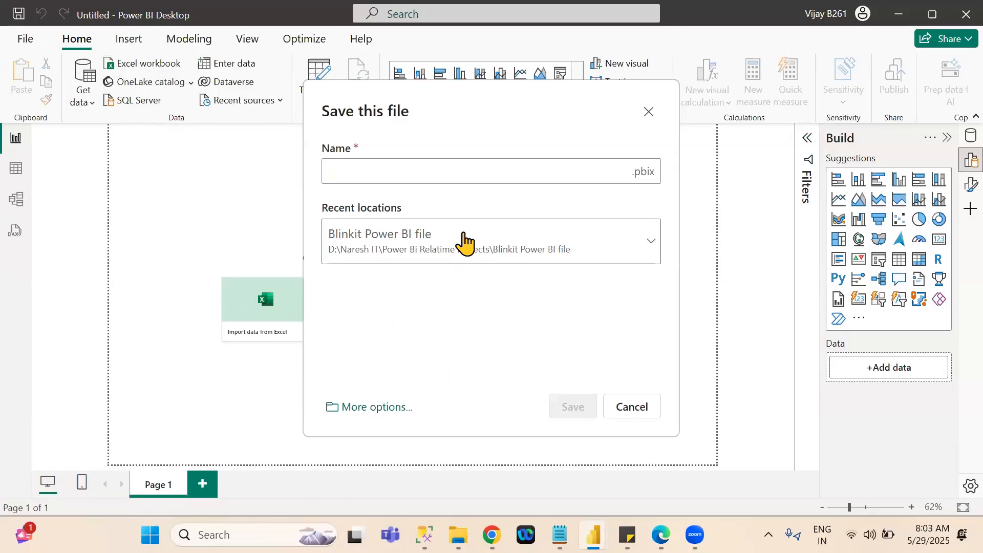
pyautogui.click(375, 408)
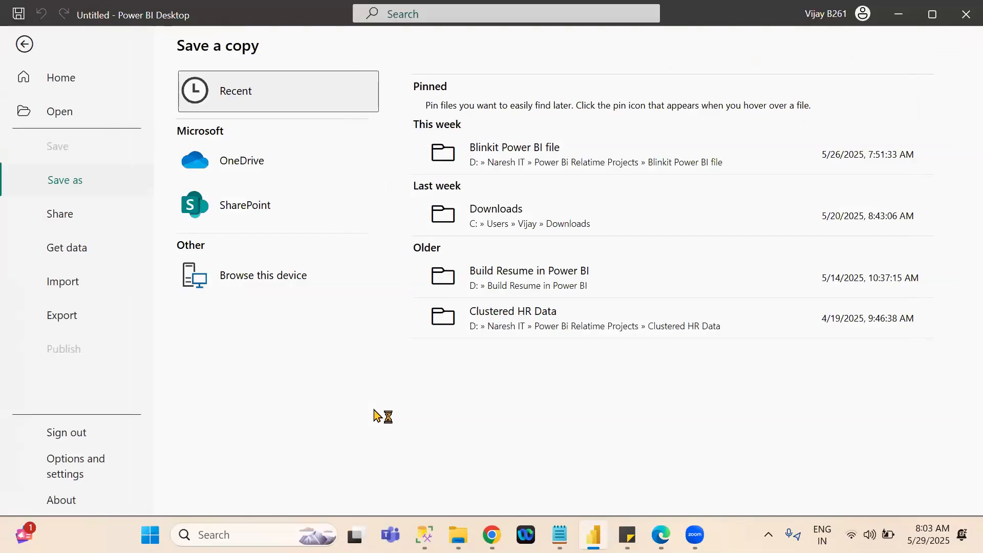
# Step: Save the report in Downloads as NareshIT_B28, changing the name from NareshIT_B27
pyautogui.click(267, 281)
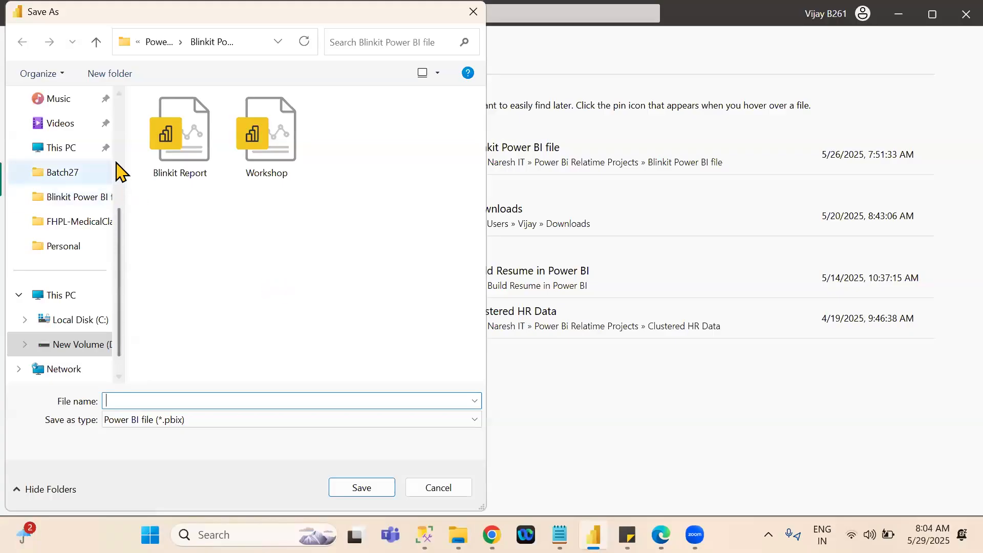
pyautogui.scroll(3, 113, 169)
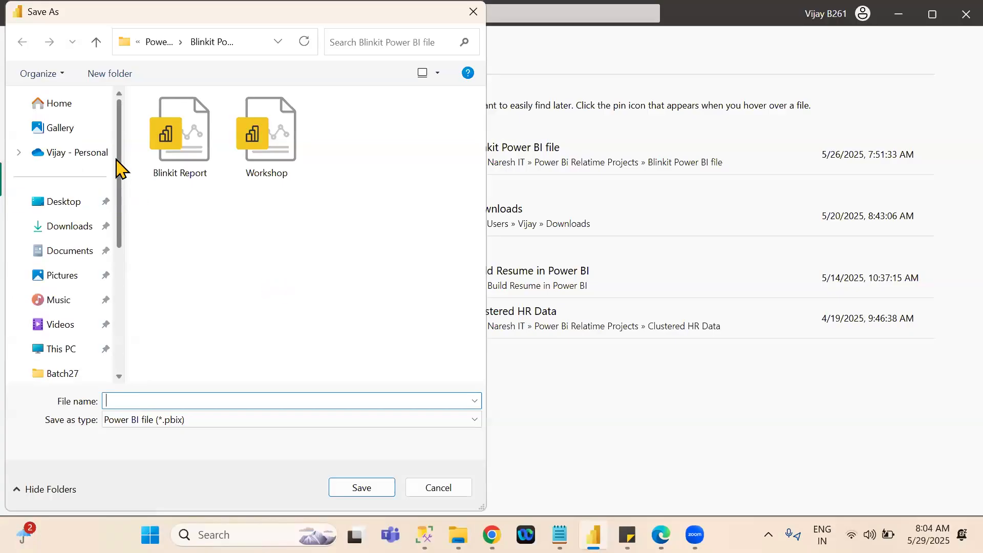
pyautogui.click(71, 233)
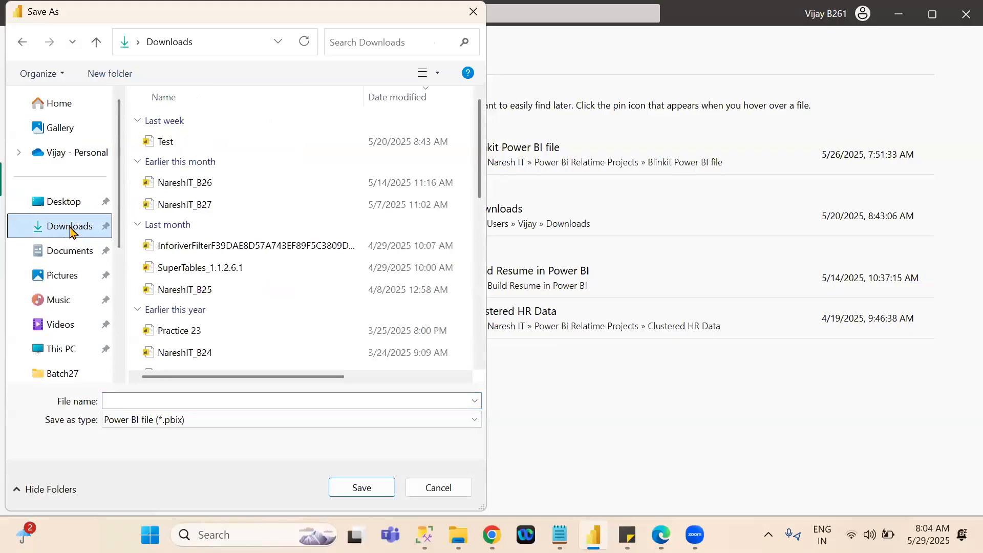
pyautogui.click(217, 208)
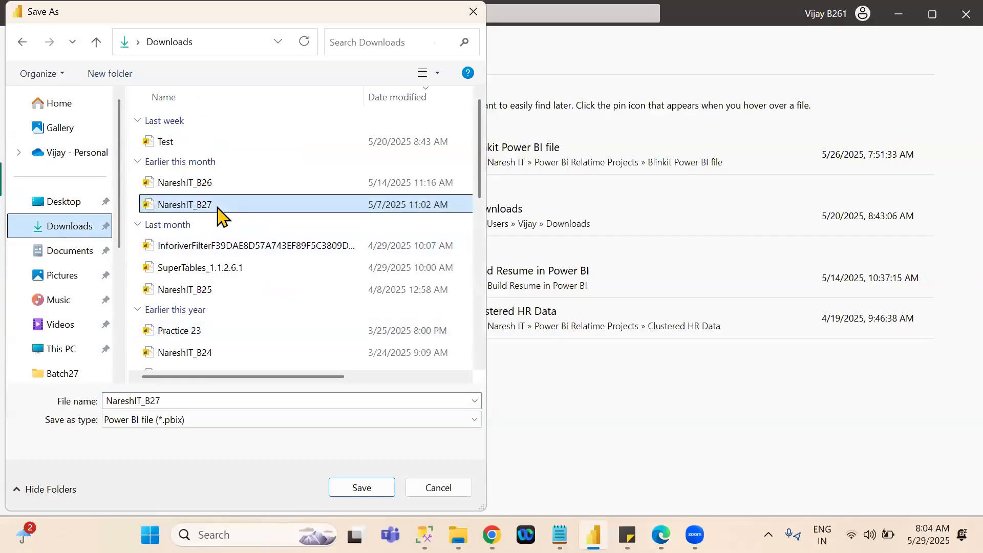
pyautogui.doubleClick(174, 406)
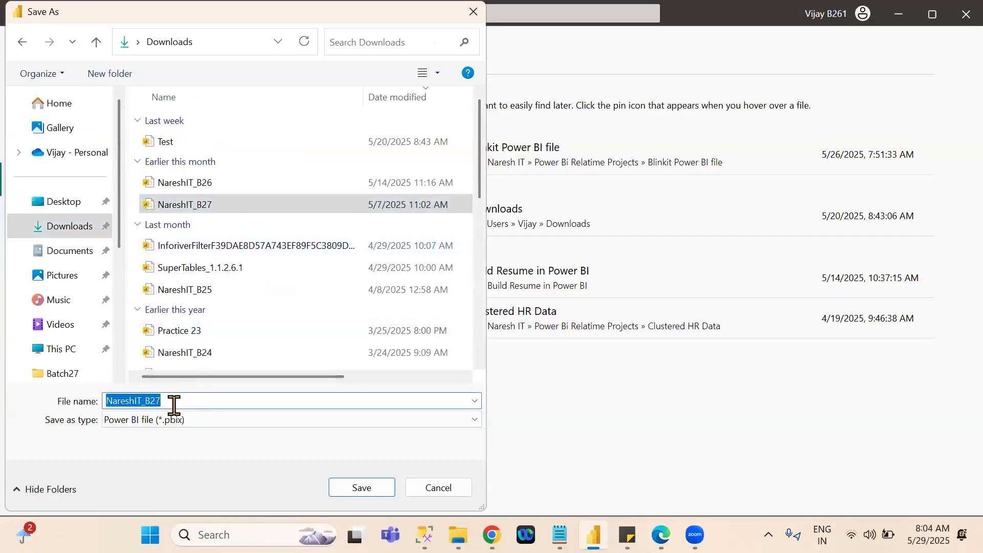
pyautogui.click(174, 405)
pyautogui.press('BackSpace')
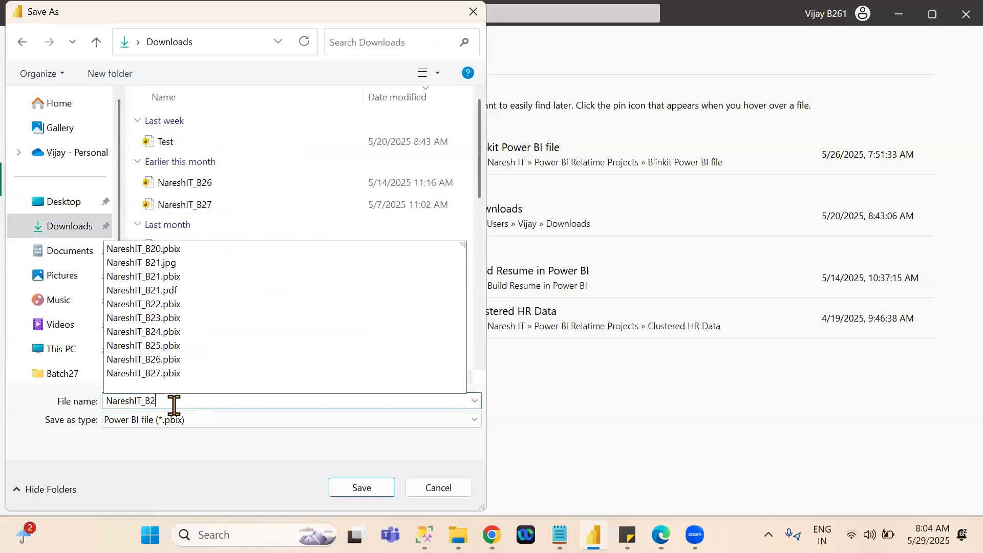
pyautogui.write('8')
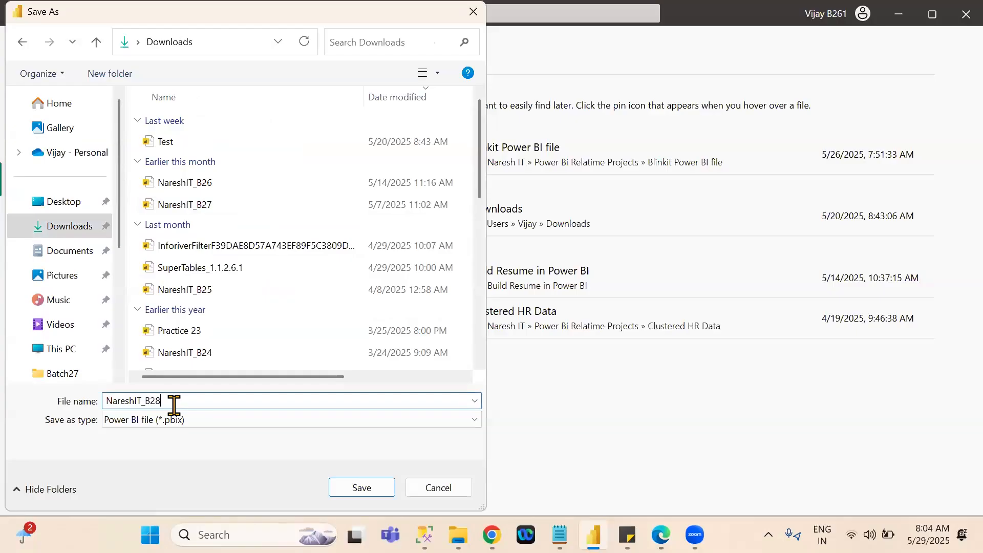
pyautogui.press('Return')
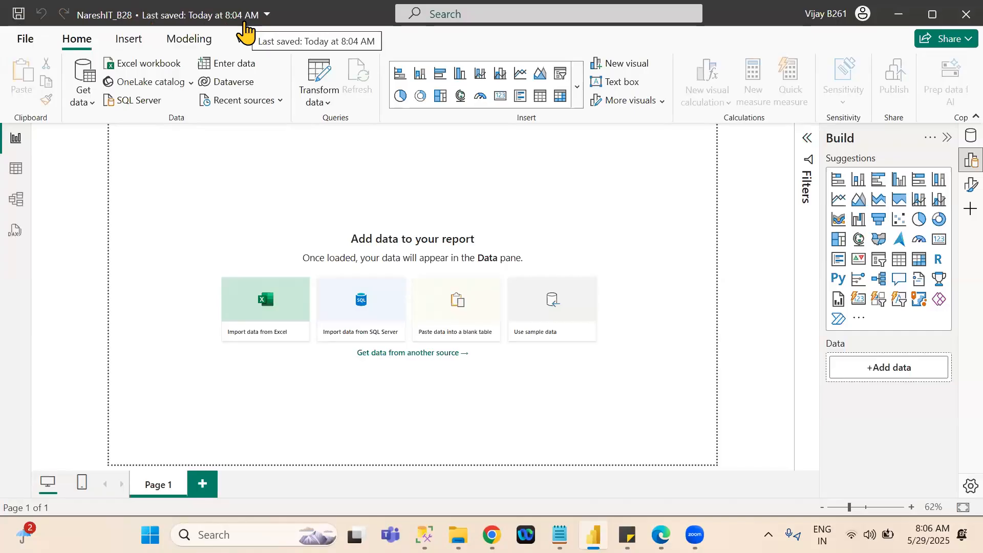
# Step: Save NareshIT_B28 again so its last-saved time reads 8:06 AM
pyautogui.click(17, 17)
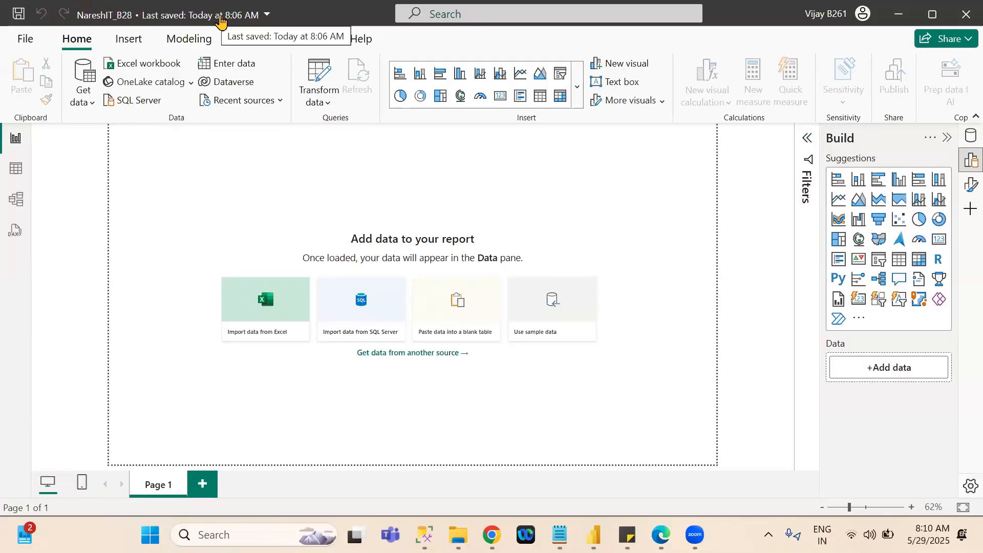
pyautogui.click(268, 20)
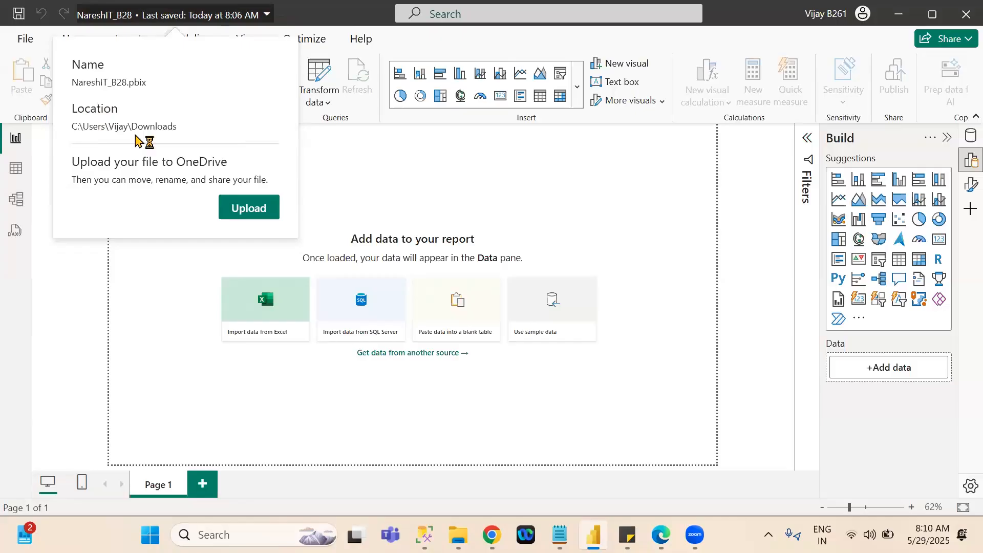
pyautogui.click(380, 174)
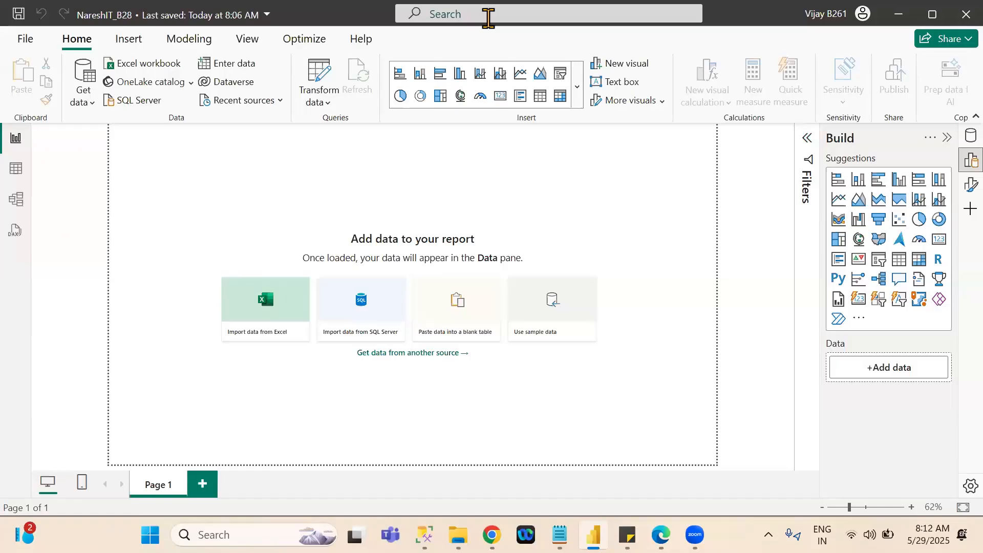
pyautogui.click(130, 47)
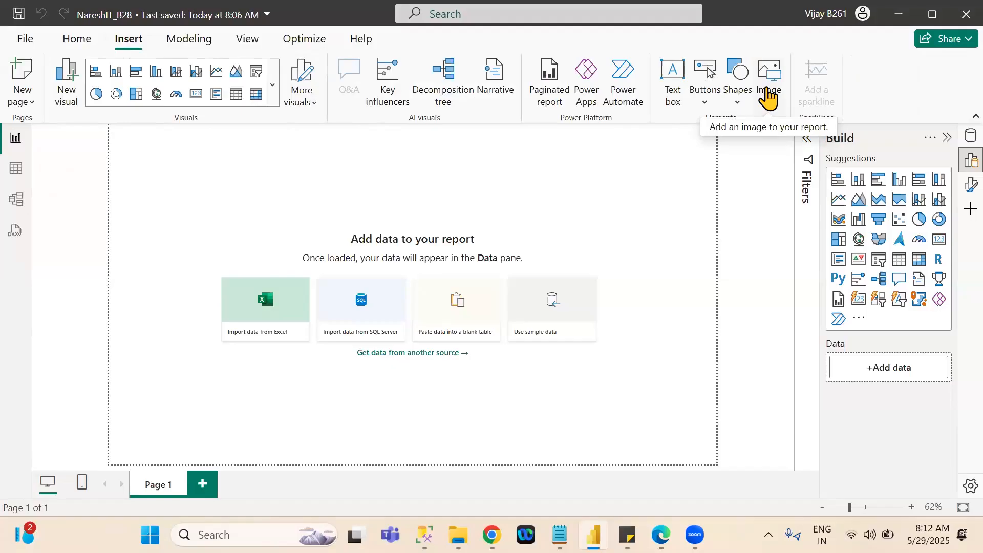
pyautogui.click(78, 39)
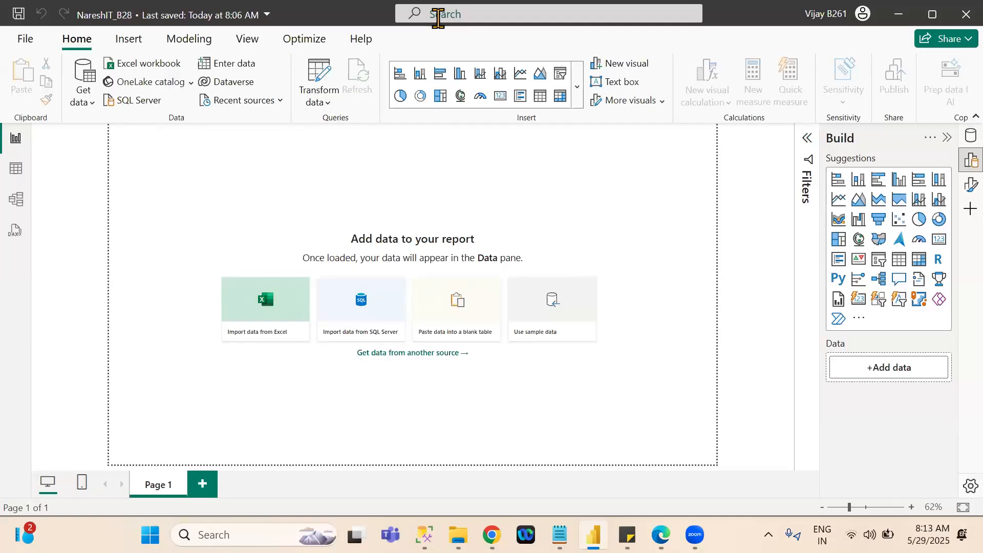
# Step: Search the program's commands for 'i' to list actions like Image and Key influencers
pyautogui.click(438, 17)
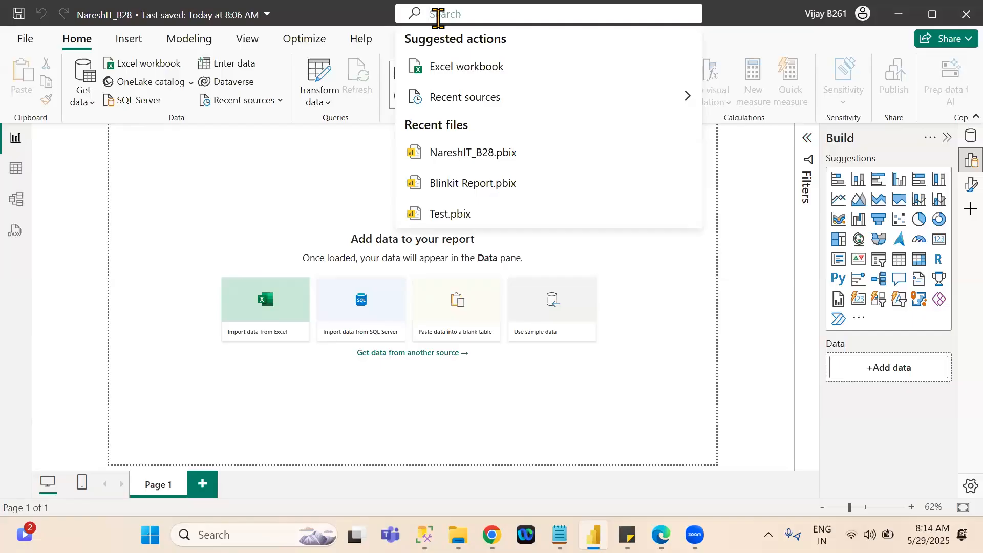
pyautogui.write('g')
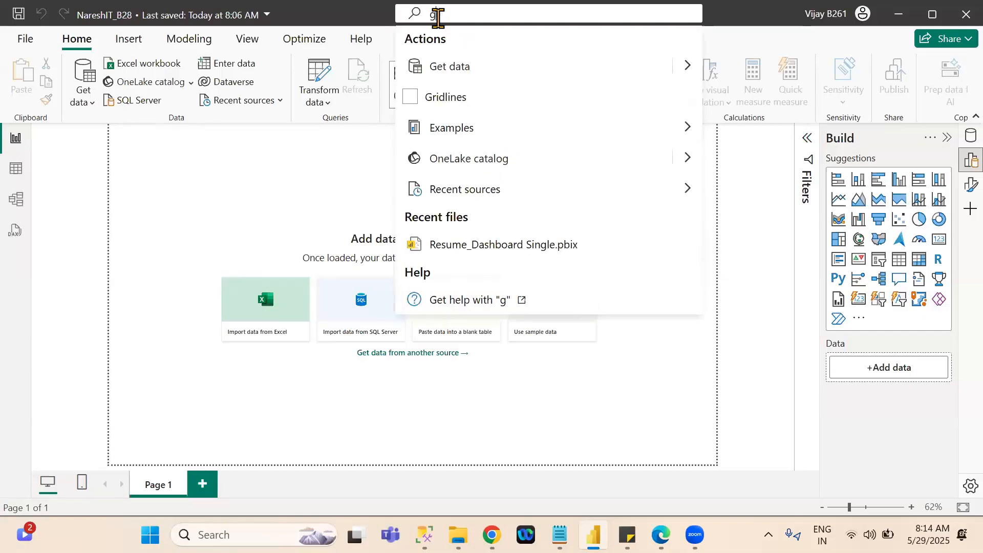
pyautogui.press('BackSpace')
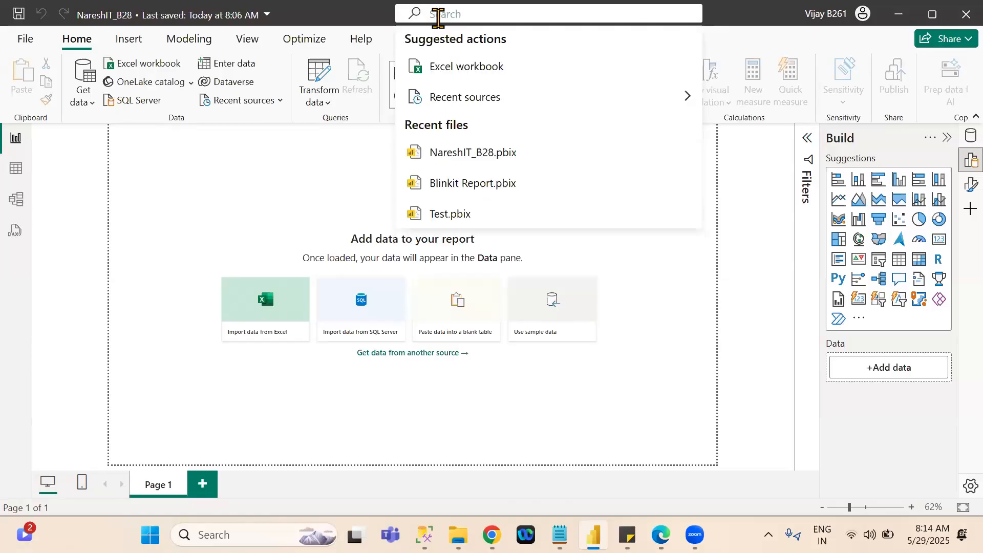
pyautogui.write('i')
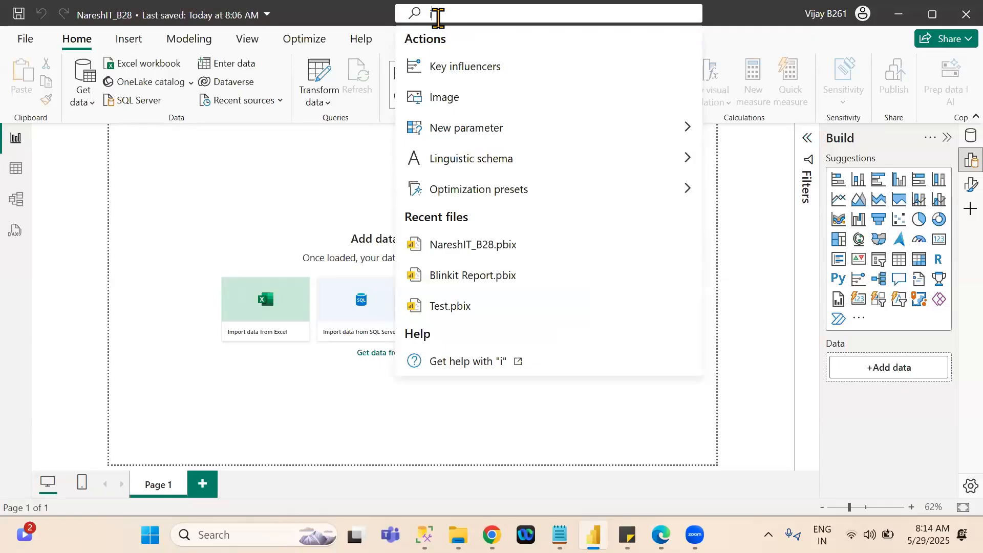
# Step: Choose the Image action, cancel the picture picker without adding one, and show the Insert tools
pyautogui.click(441, 102)
pyautogui.click(439, 102)
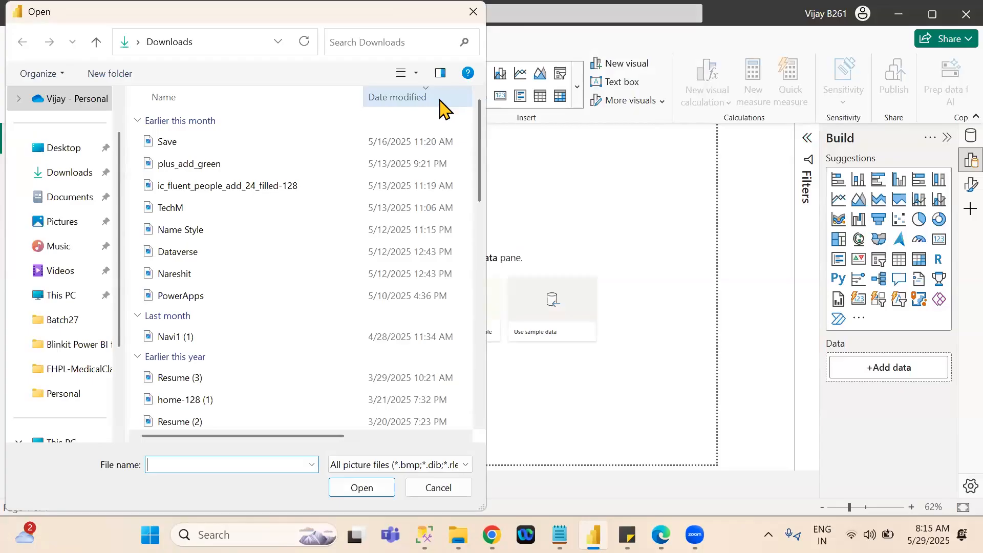
pyautogui.click(472, 12)
pyautogui.click(467, 15)
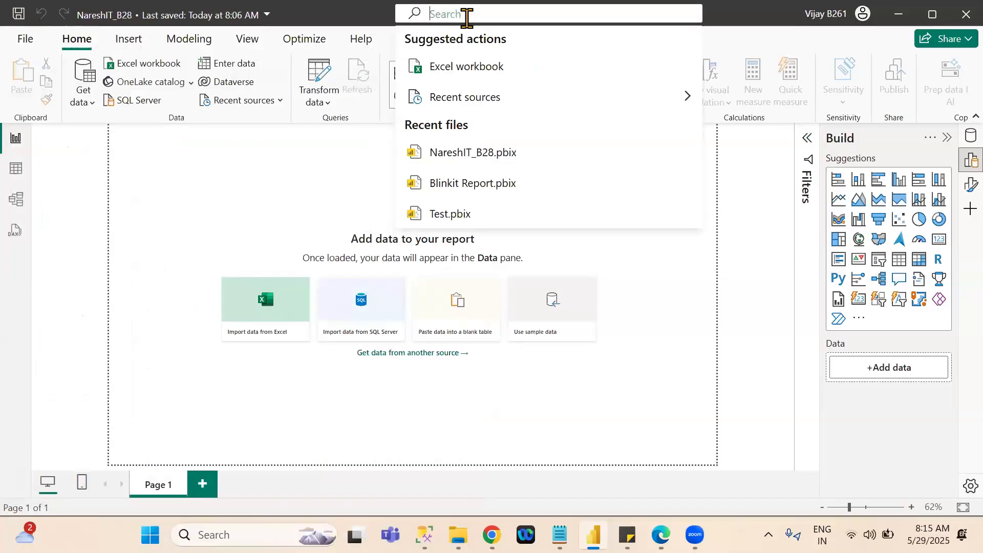
pyautogui.click(135, 47)
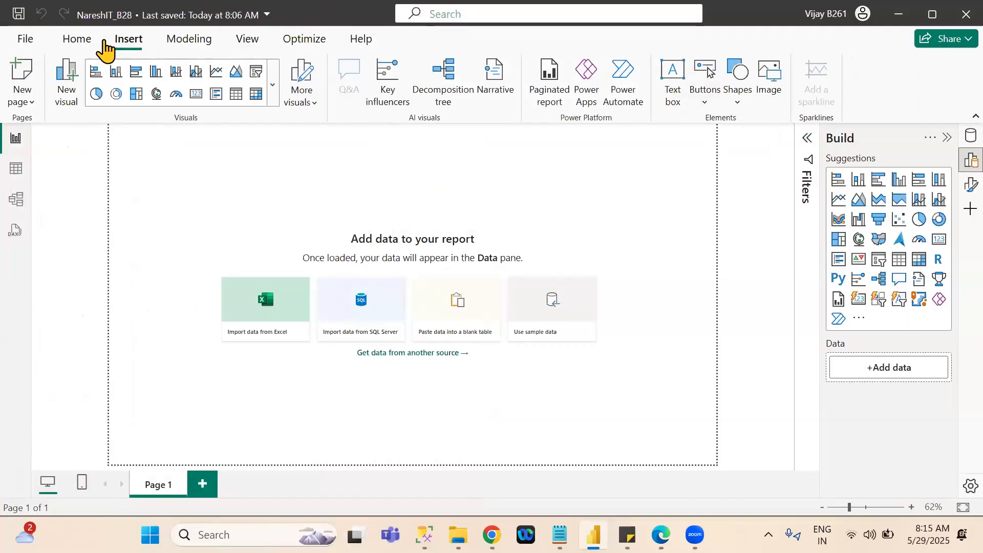
# Step: Search 'b' to find Buttons, view the available button types, then return to Home
pyautogui.click(87, 45)
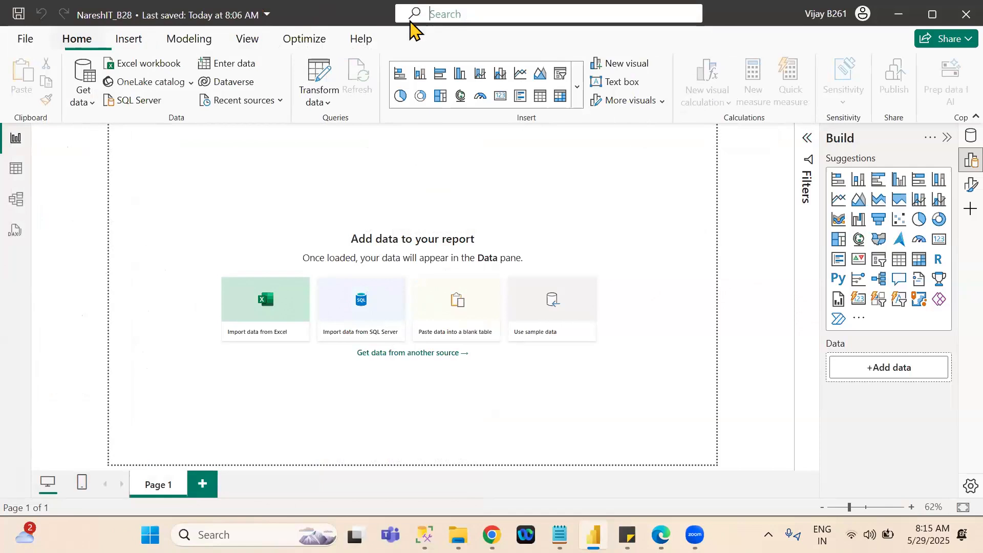
pyautogui.click(462, 18)
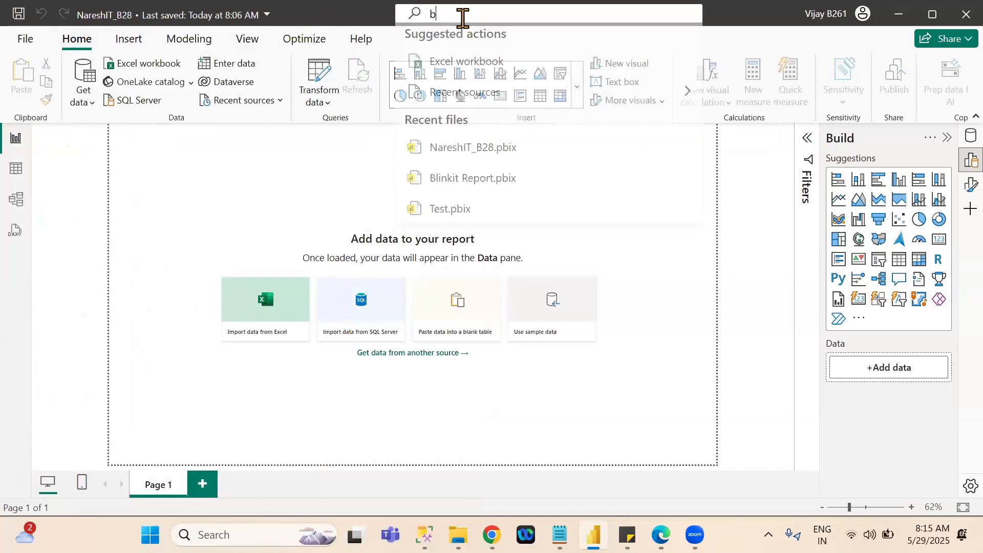
pyautogui.write('b')
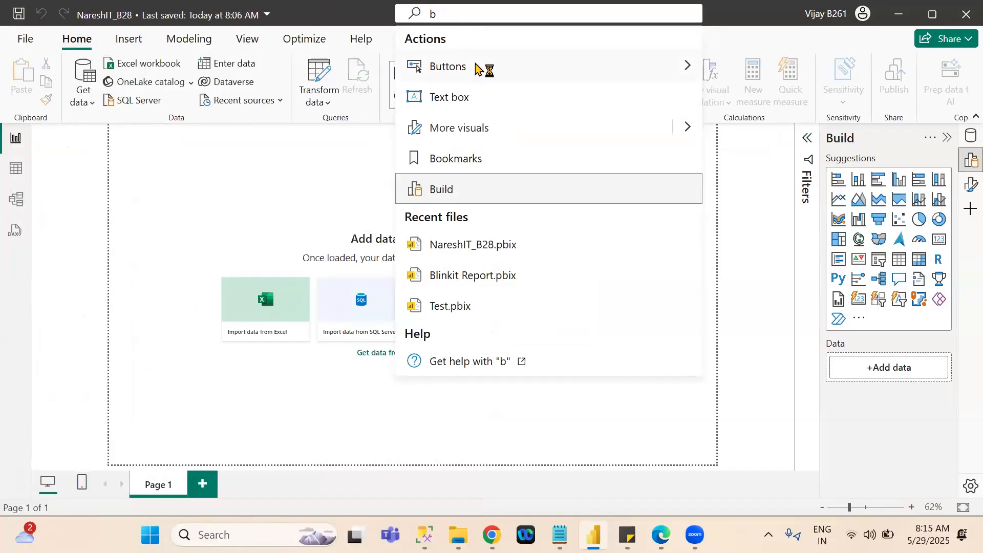
pyautogui.click(131, 40)
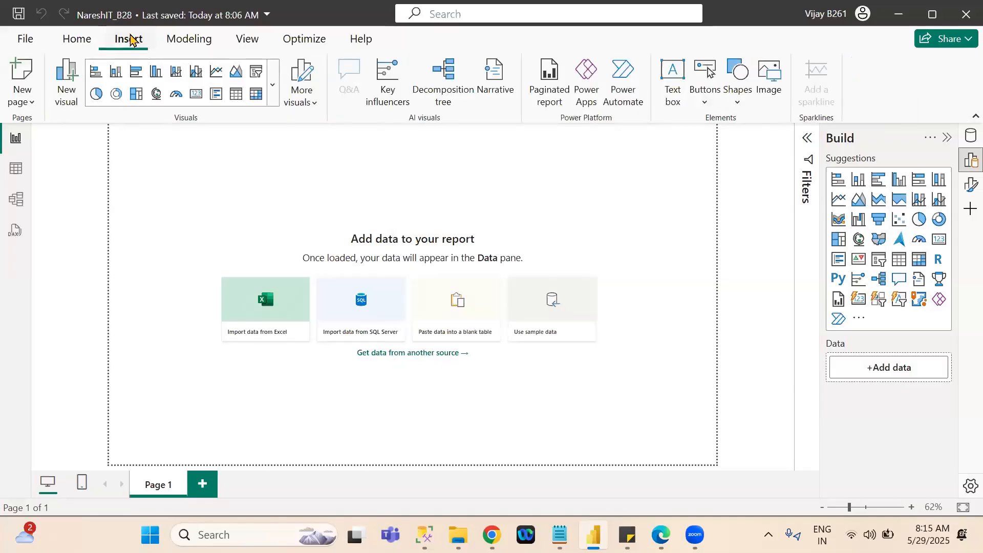
pyautogui.click(704, 103)
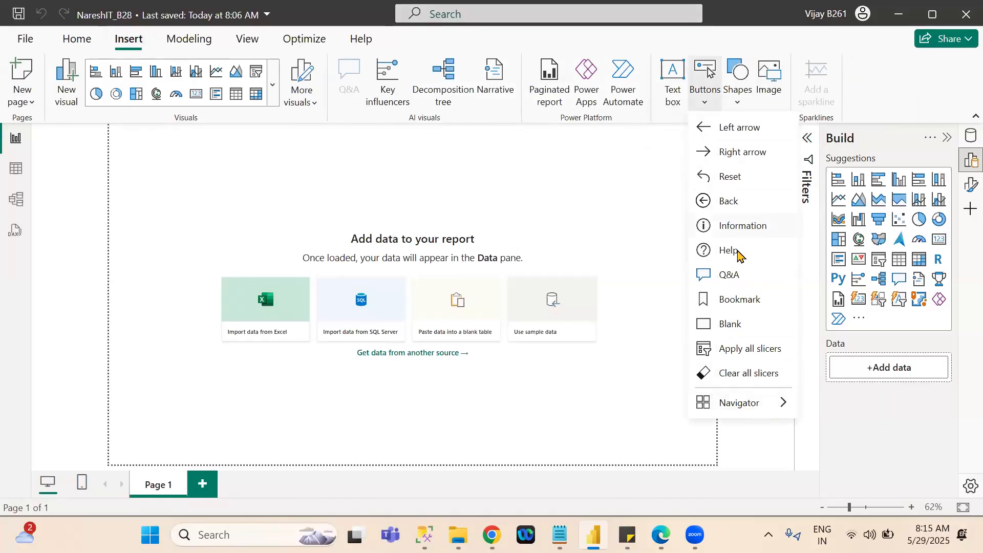
pyautogui.click(77, 41)
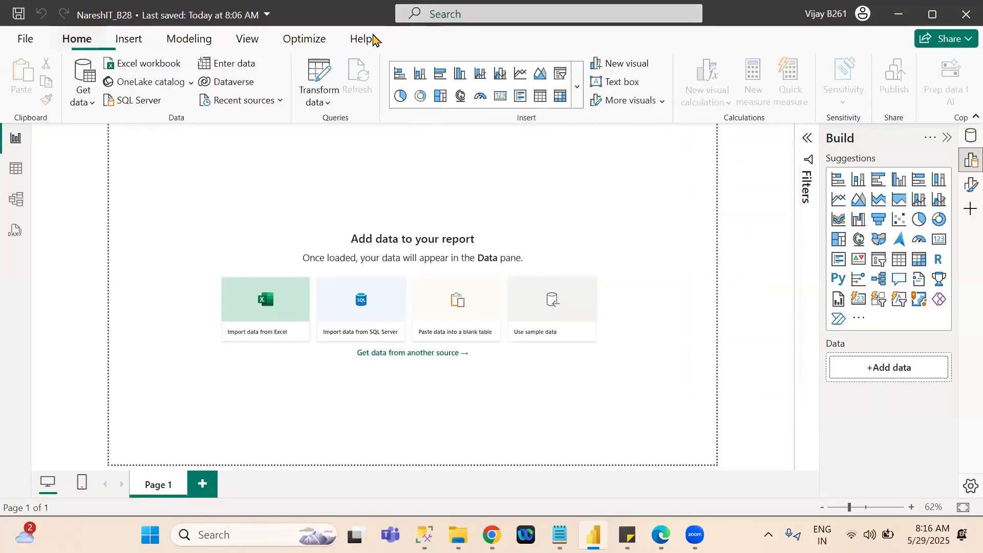
pyautogui.click(474, 18)
pyautogui.write('bu')
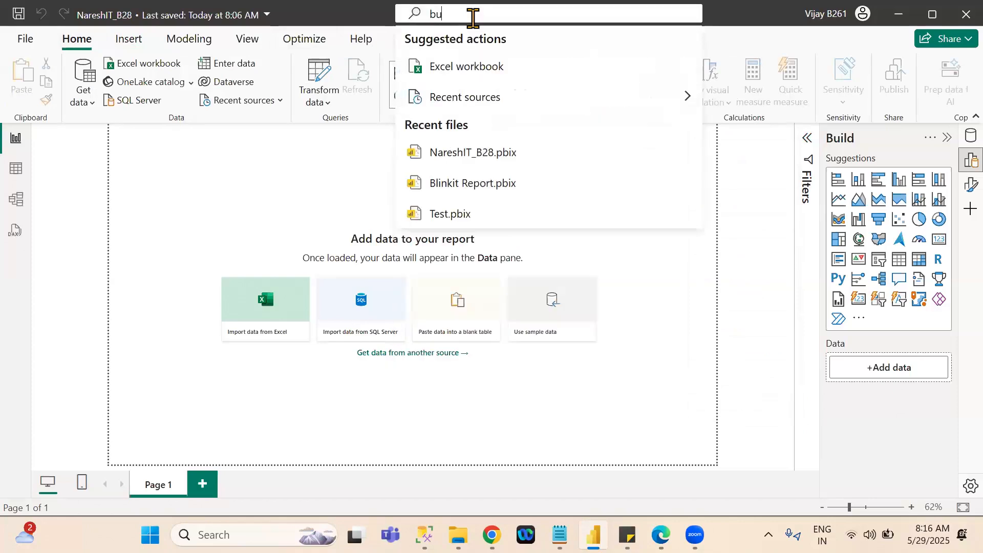
pyautogui.click(689, 68)
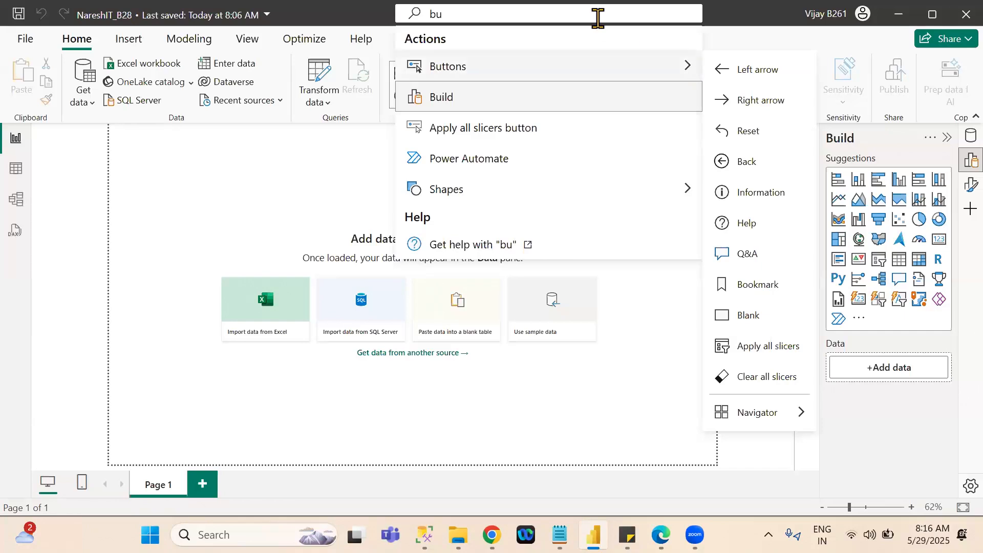
pyautogui.press('BackSpace')
pyautogui.press('BackSpace')
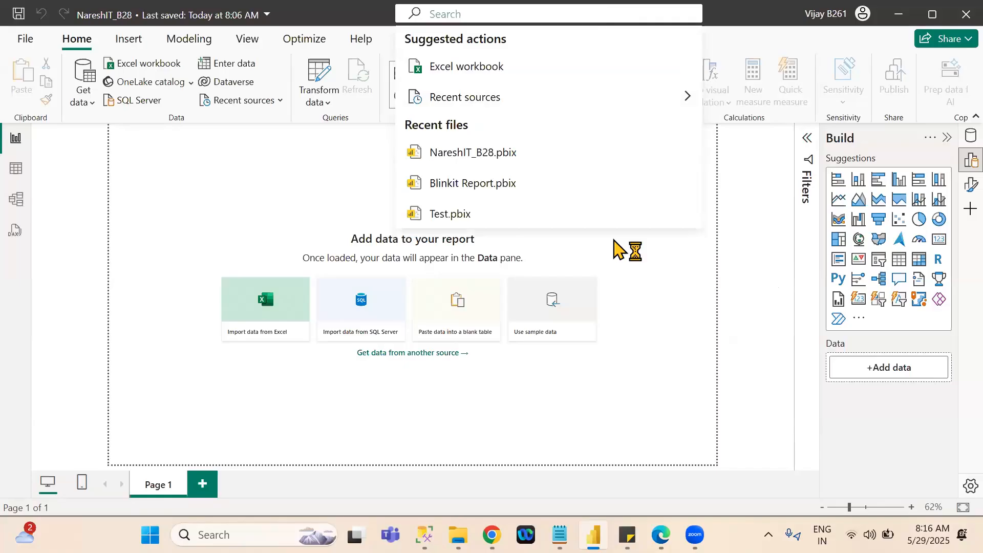
pyautogui.click(639, 306)
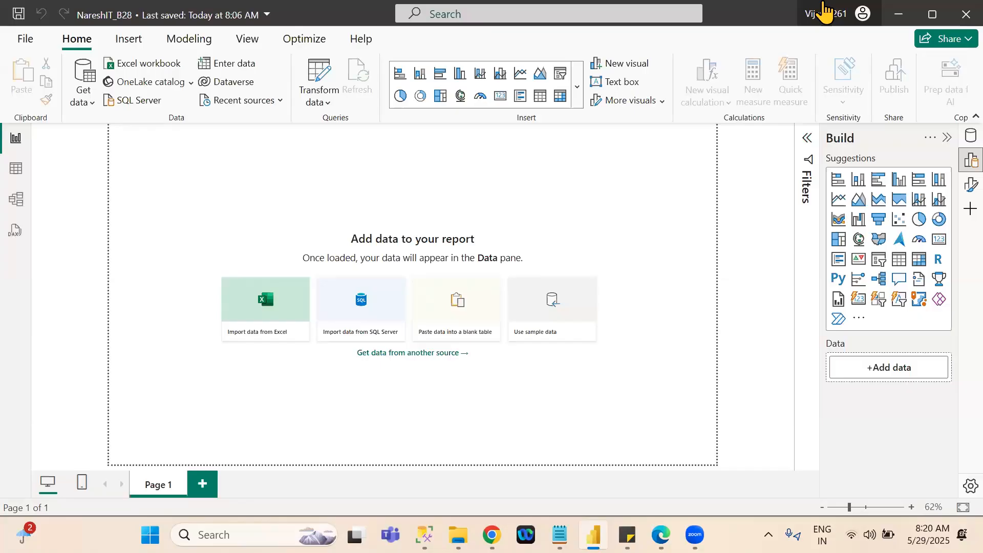
# Step: Check the signed-in account details, then switch from Power BI Desktop to the Chrome Power Apps Account table
pyautogui.click(825, 9)
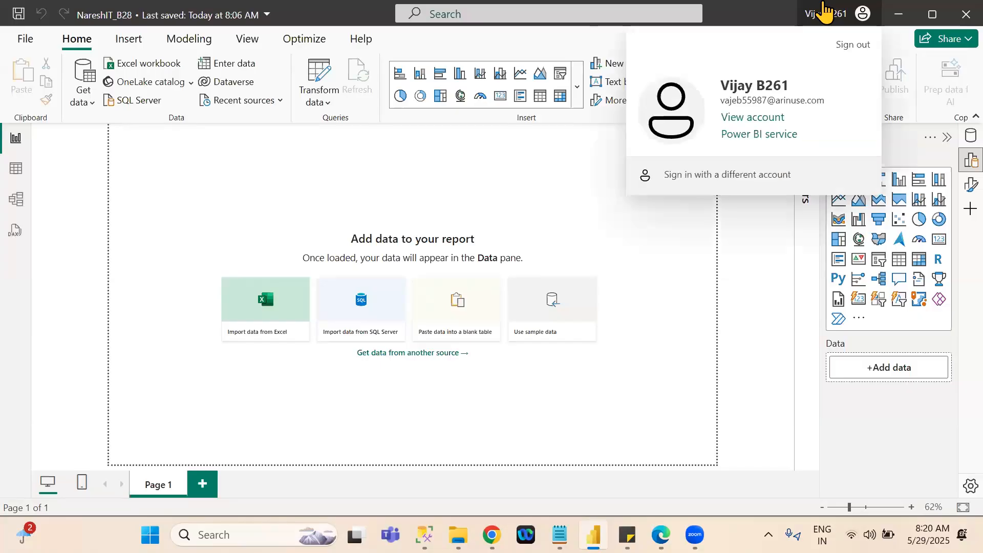
pyautogui.click(852, 45)
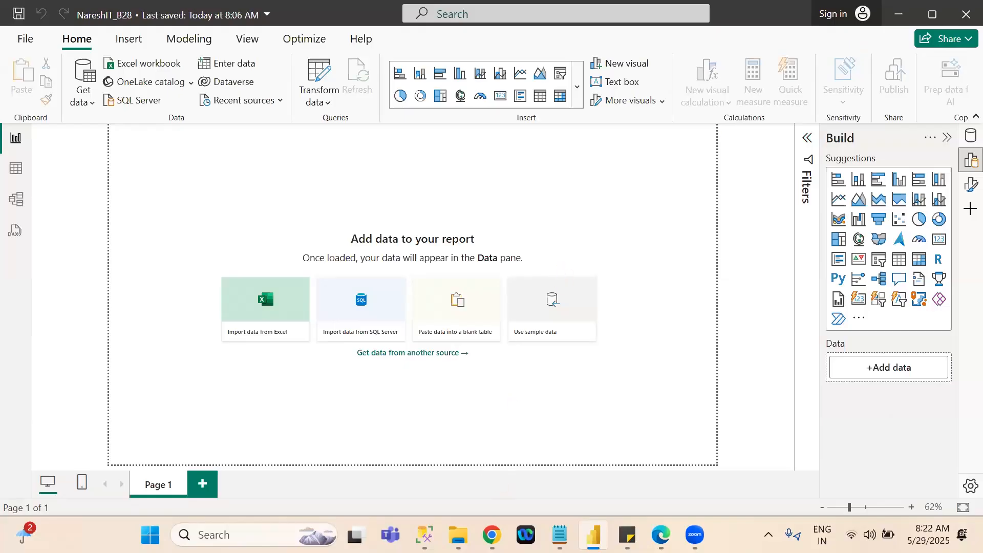
pyautogui.hotkey('alt', 'Tab')
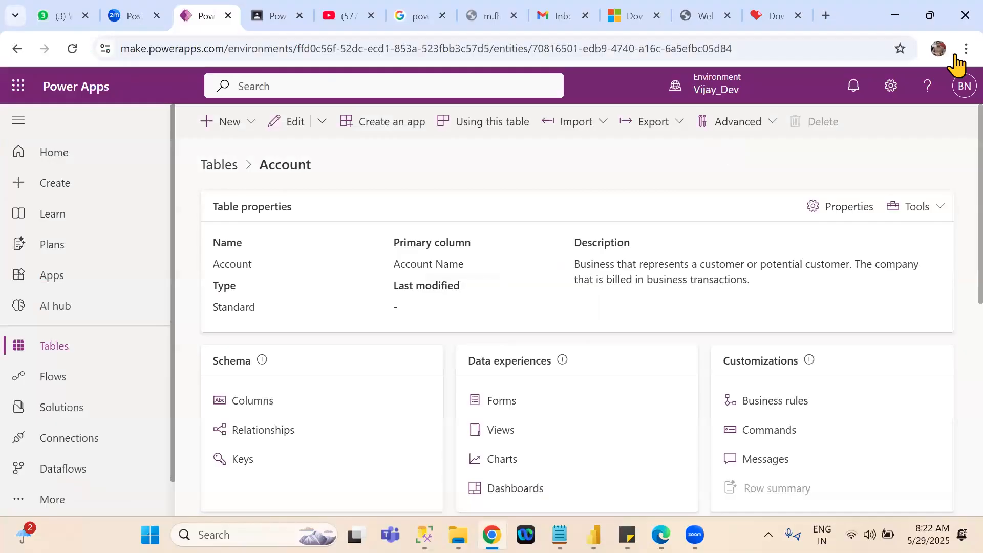
# Step: Open a new Incognito window from Chrome's main menu
pyautogui.click(957, 56)
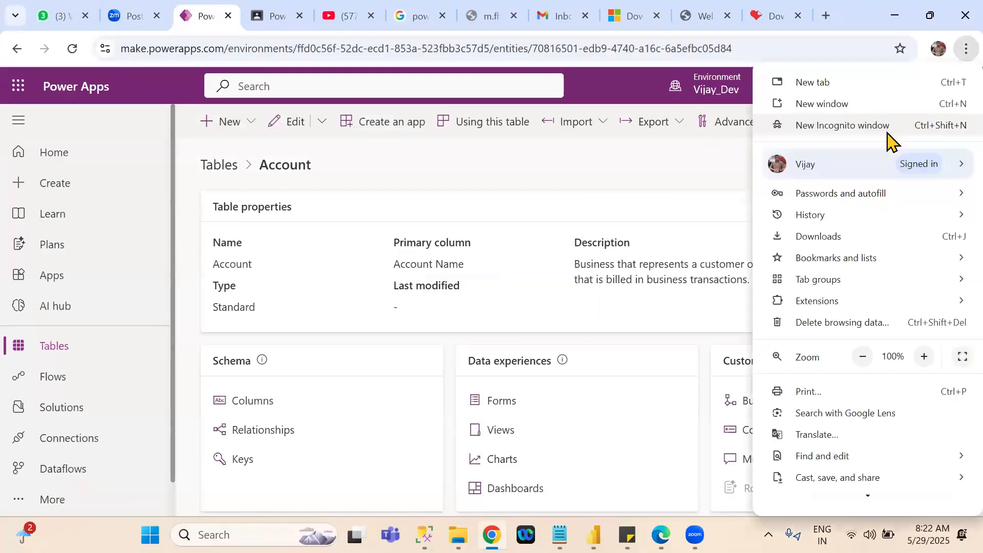
pyautogui.click(888, 133)
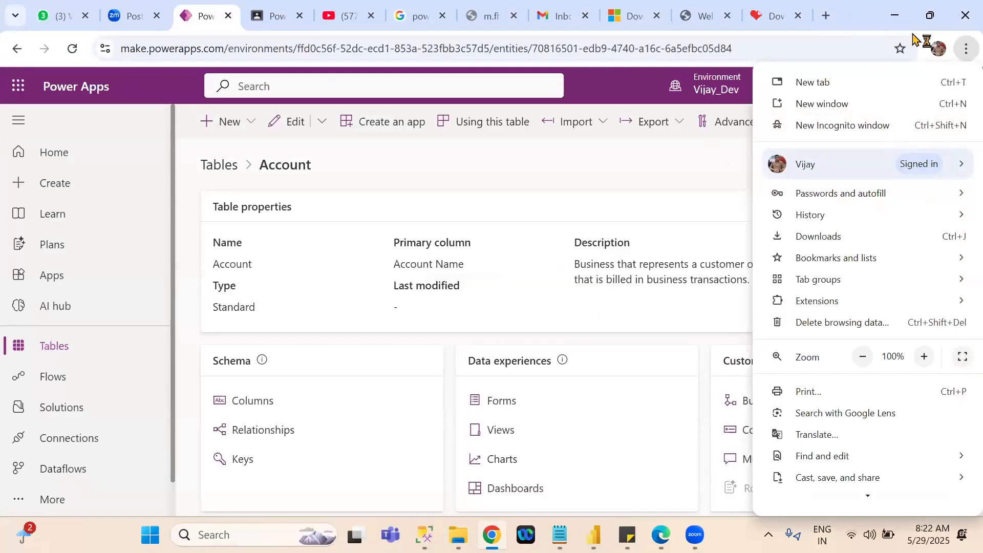
pyautogui.click(882, 122)
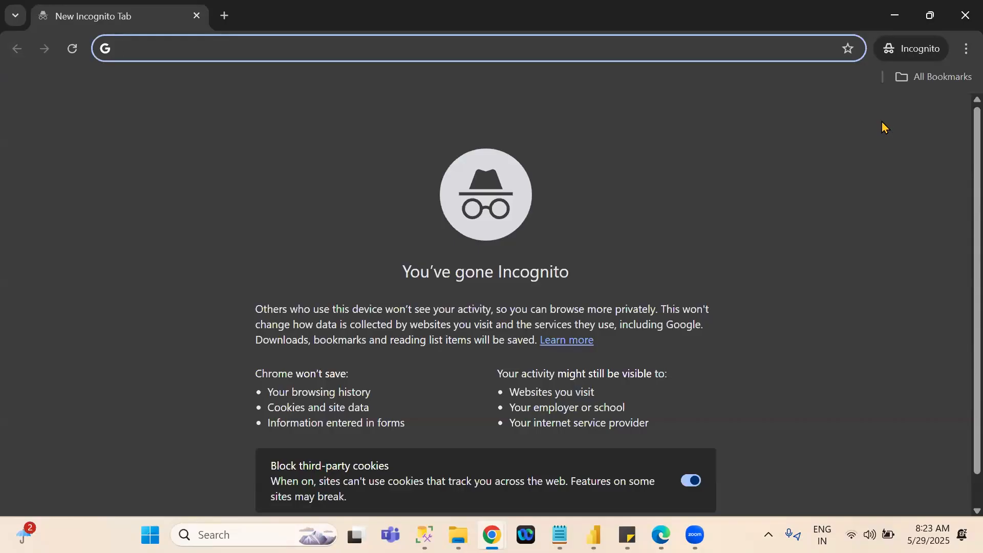
# Step: Go to google.co.in by typing 'go' and accepting the autocomplete
pyautogui.write('google.co.in')
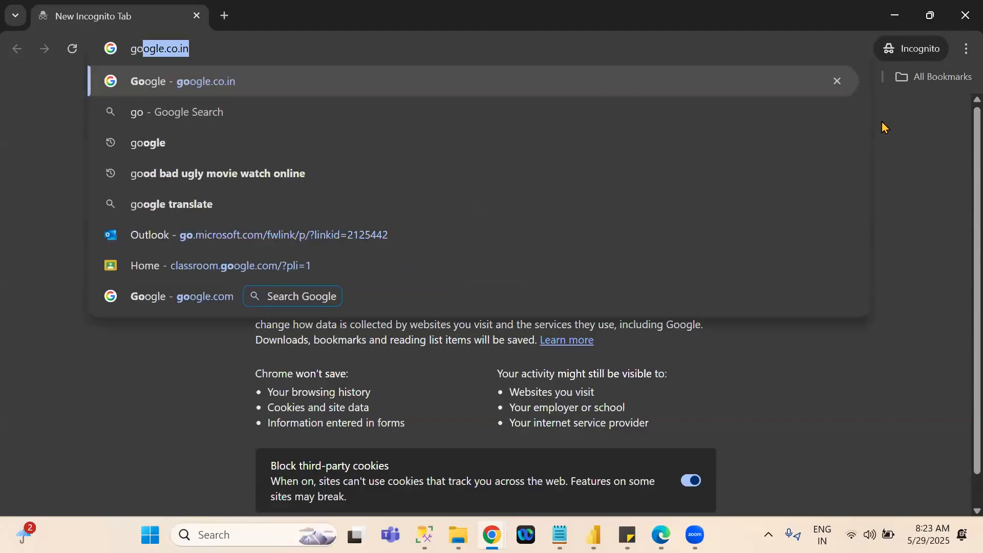
pyautogui.press('Return')
# Step: Search Google for 'temporary email' and skim the results, such as Temp Mail and temp-mail.io
pyautogui.write('t')
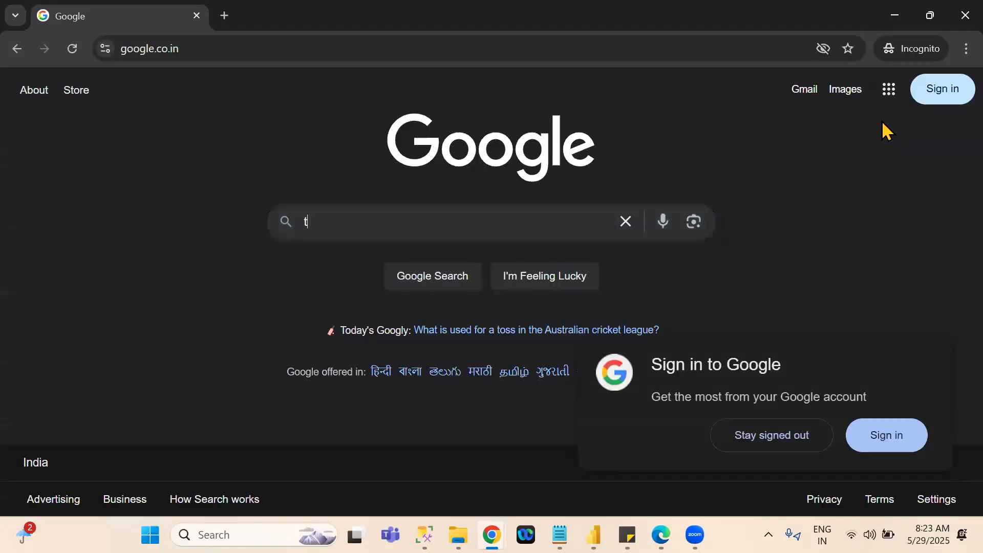
pyautogui.write('emp')
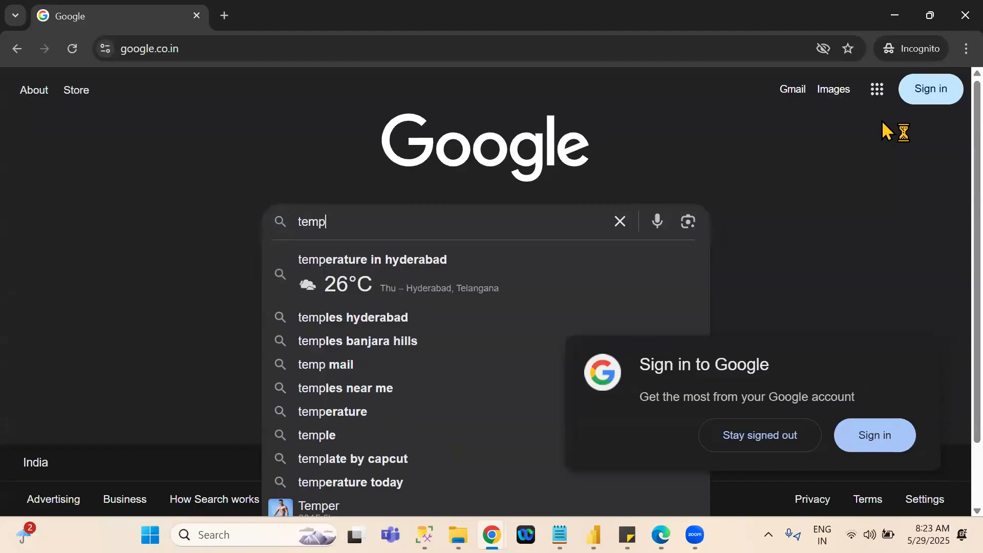
pyautogui.write('ora')
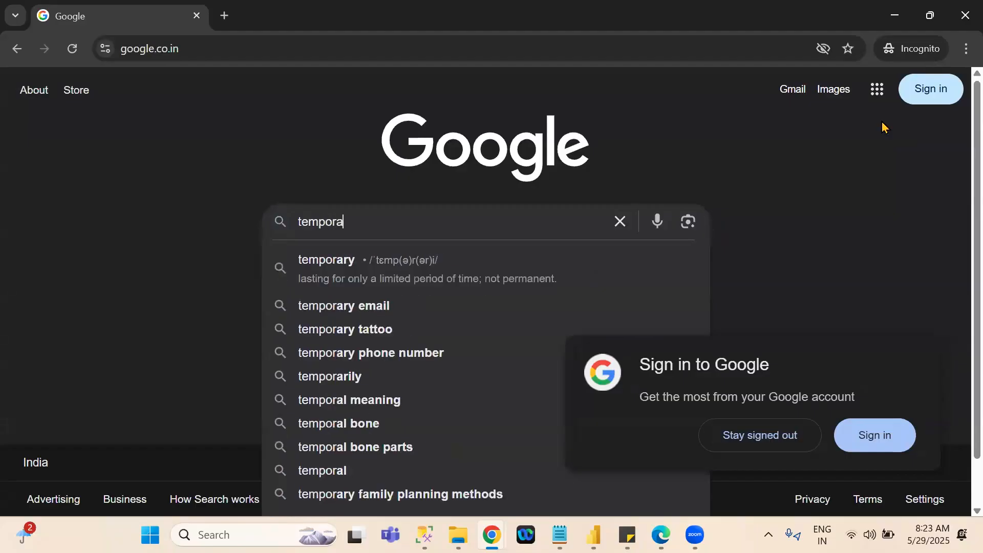
pyautogui.write('ry ')
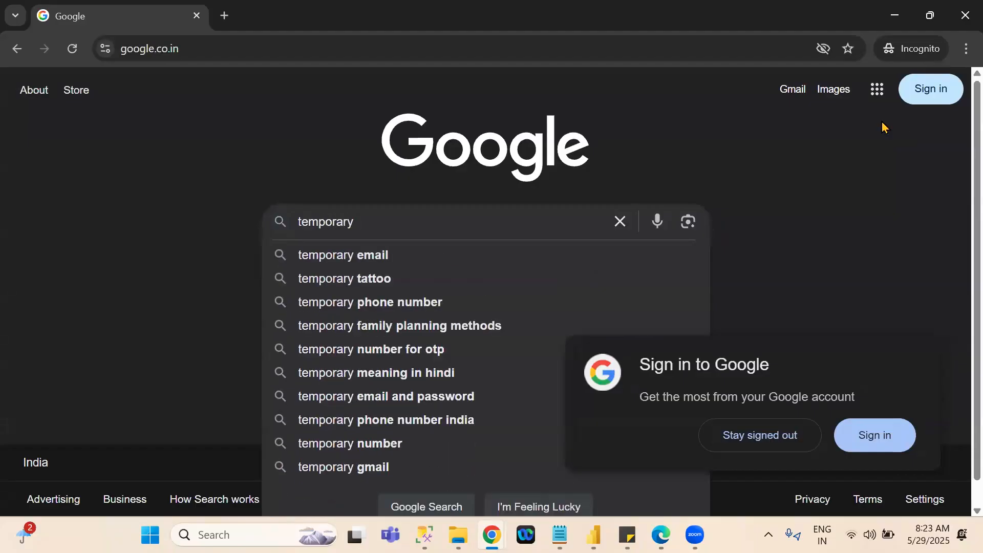
pyautogui.write('email')
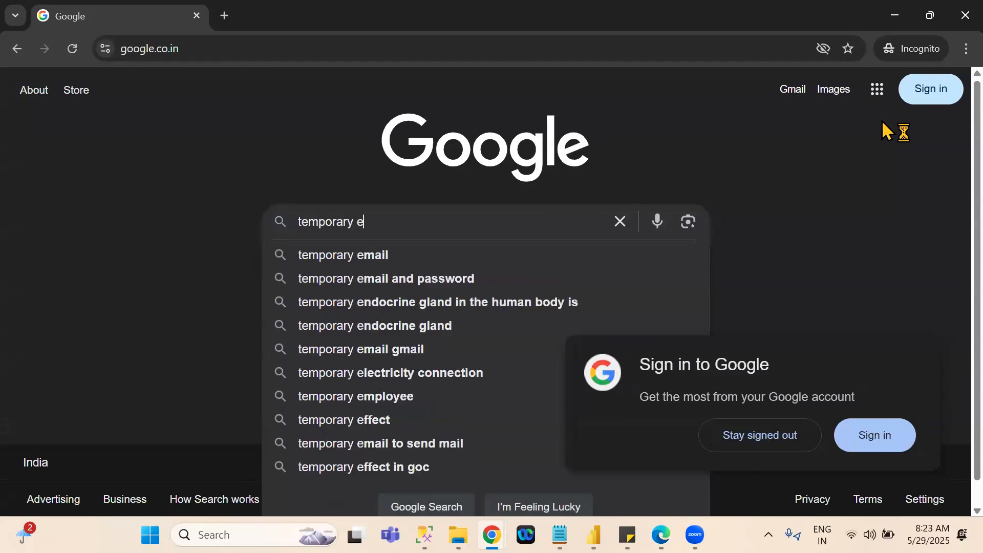
pyautogui.press('Return')
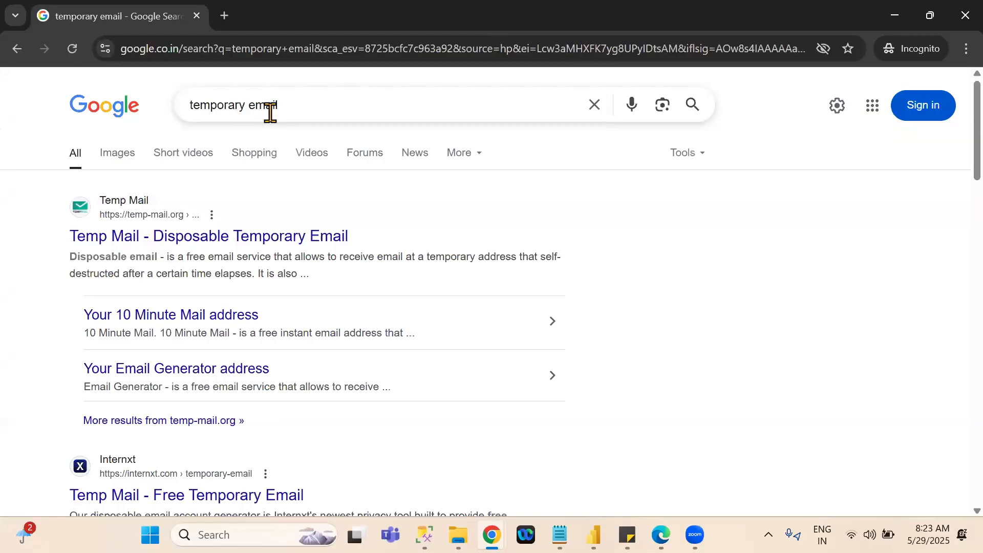
pyautogui.scroll(-3, 270, 112)
pyautogui.scroll(-8, 275, 122)
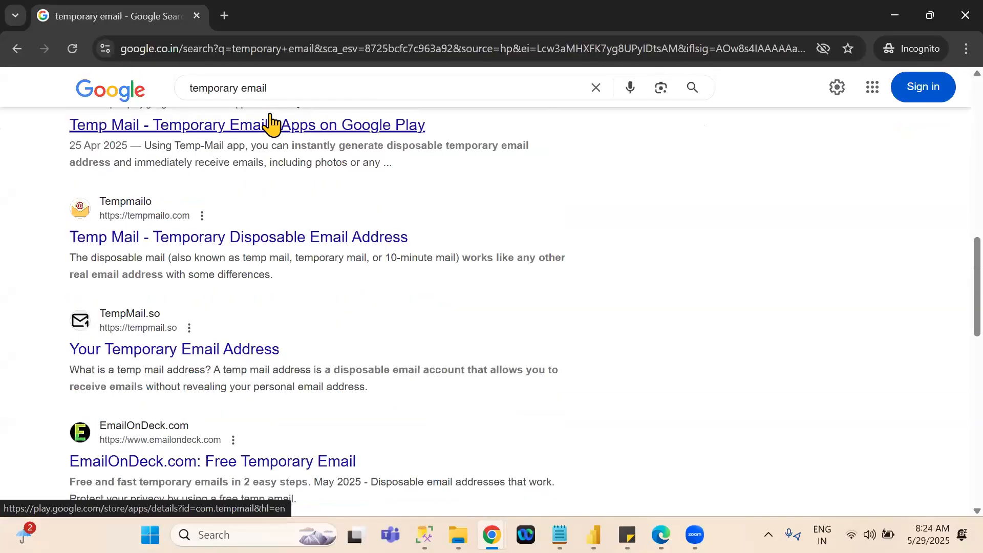
pyautogui.scroll(10, 271, 123)
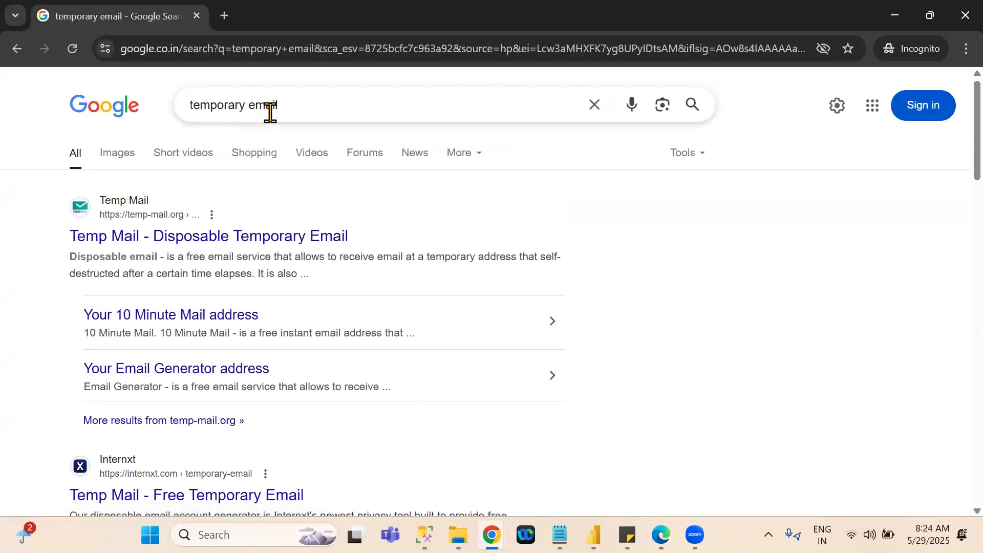
# Step: Replace the search-results URL in the address bar with 'tempail.com'
pyautogui.click(238, 43)
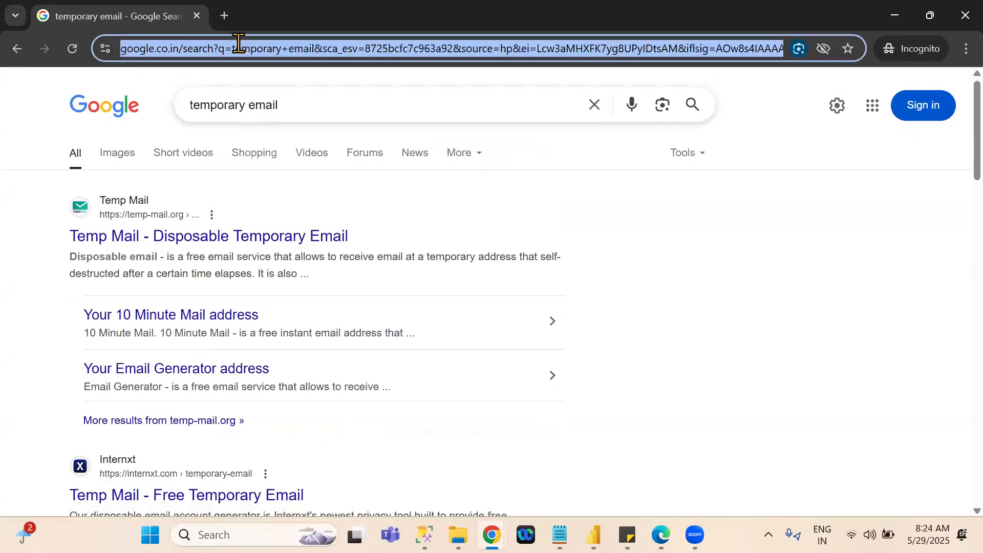
pyautogui.write('tem')
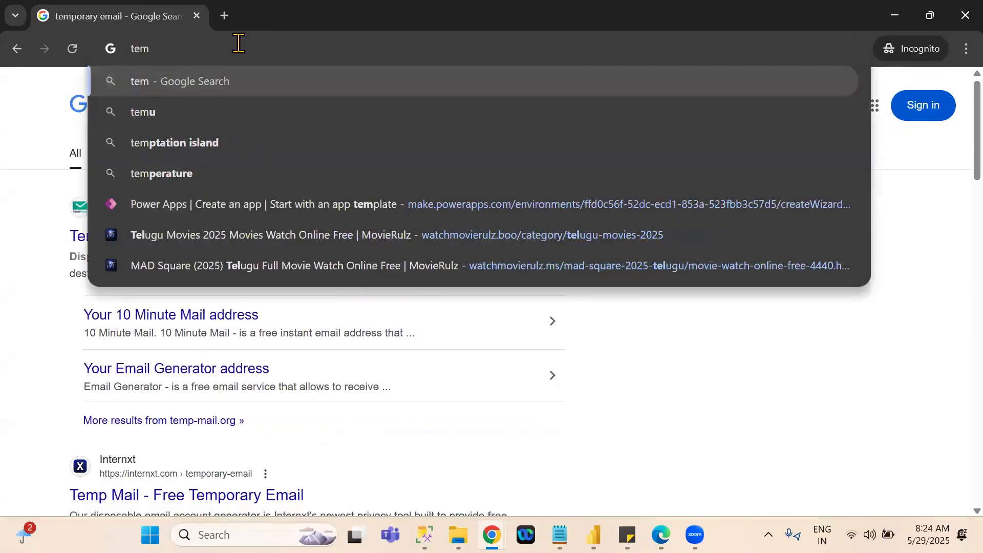
pyautogui.write('pail')
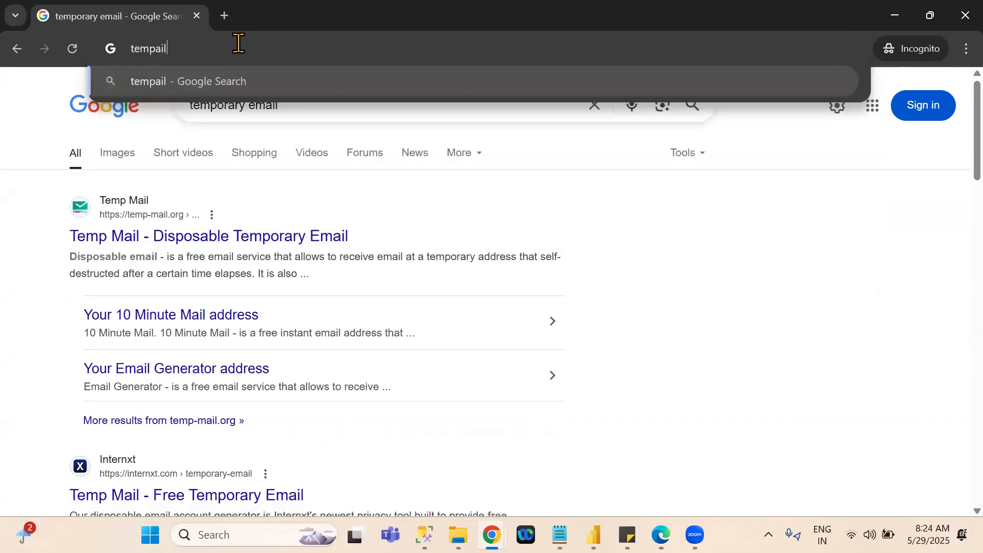
pyautogui.write('.com')
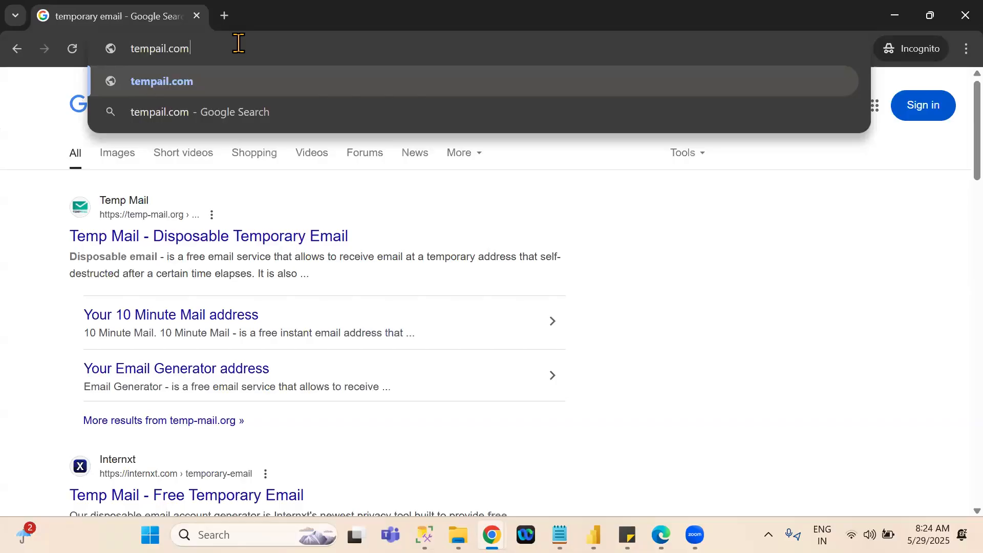
# Step: Load tempail.com to get a generated temporary address, then open a second incognito tab
pyautogui.press('Return')
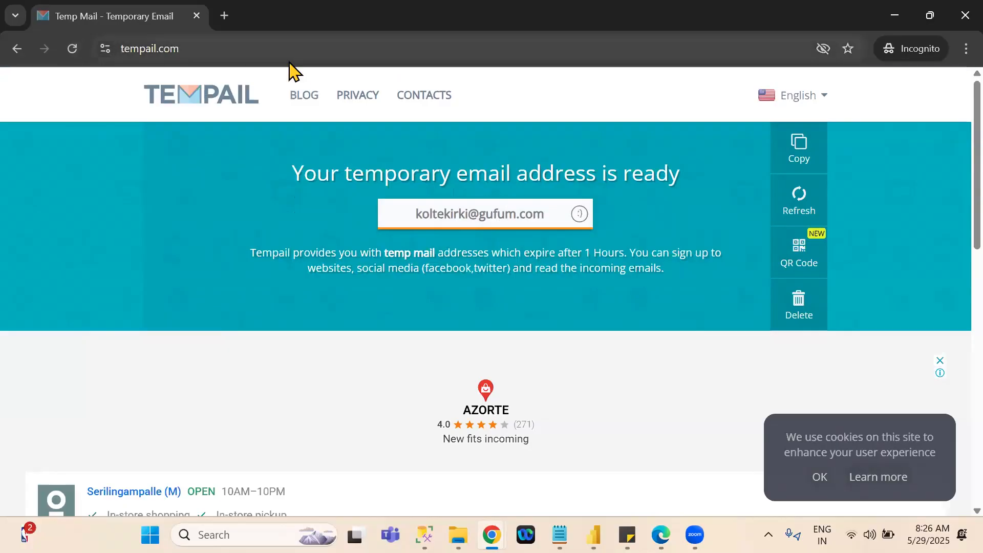
pyautogui.click(229, 21)
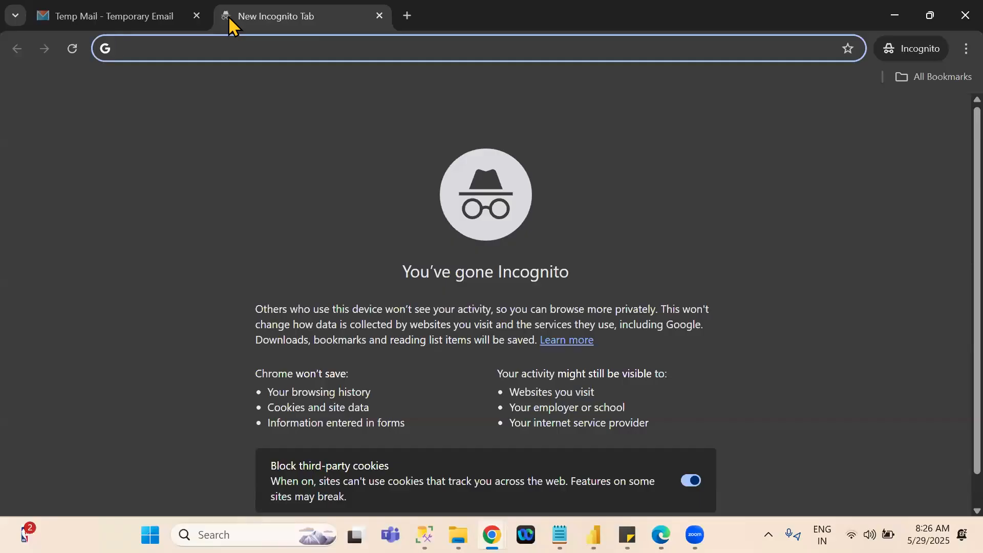
# Step: Paste and load the Power BI sign-in URL, then select its Email field
pyautogui.write('https://app.powerbi.com/?noSignUpCheck=1')
pyautogui.press('Return')
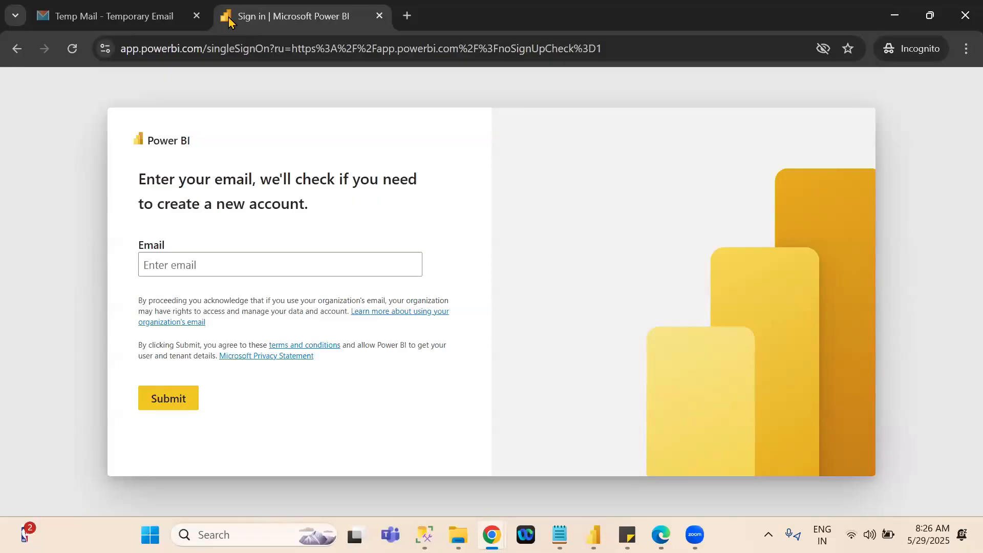
pyautogui.click(185, 264)
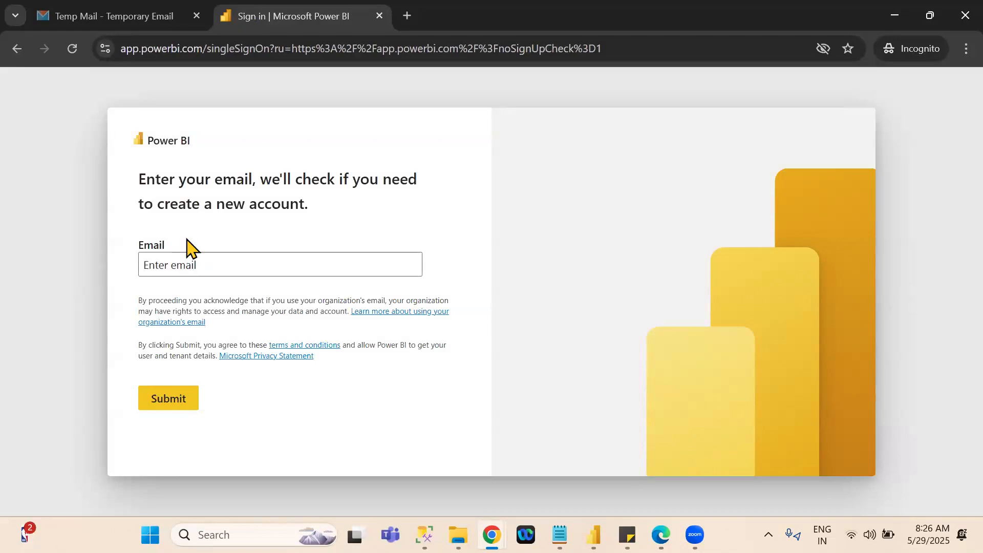
# Step: On the Tempail tab, dismiss the ad, copy the temporary address, and return to Power BI
pyautogui.click(132, 7)
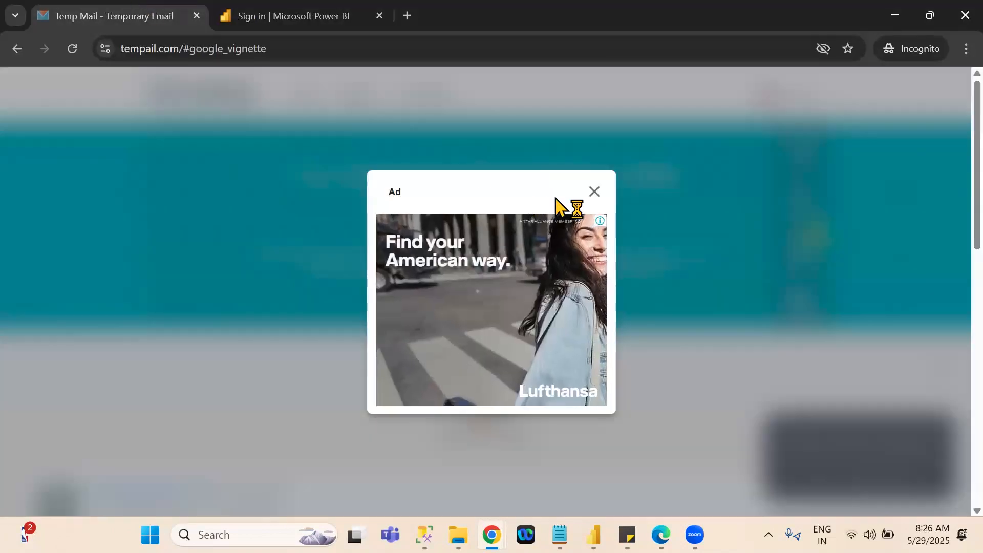
pyautogui.click(591, 195)
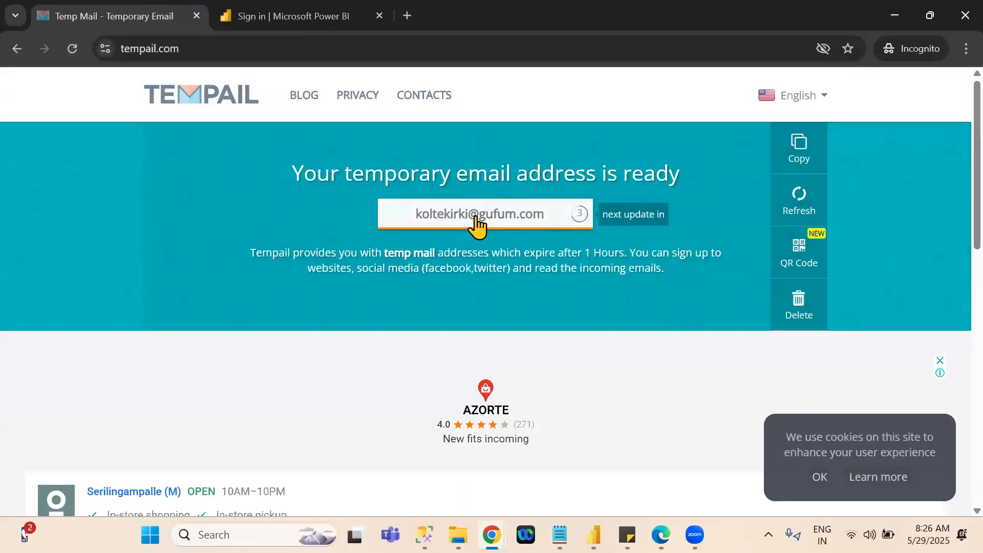
pyautogui.click(477, 224)
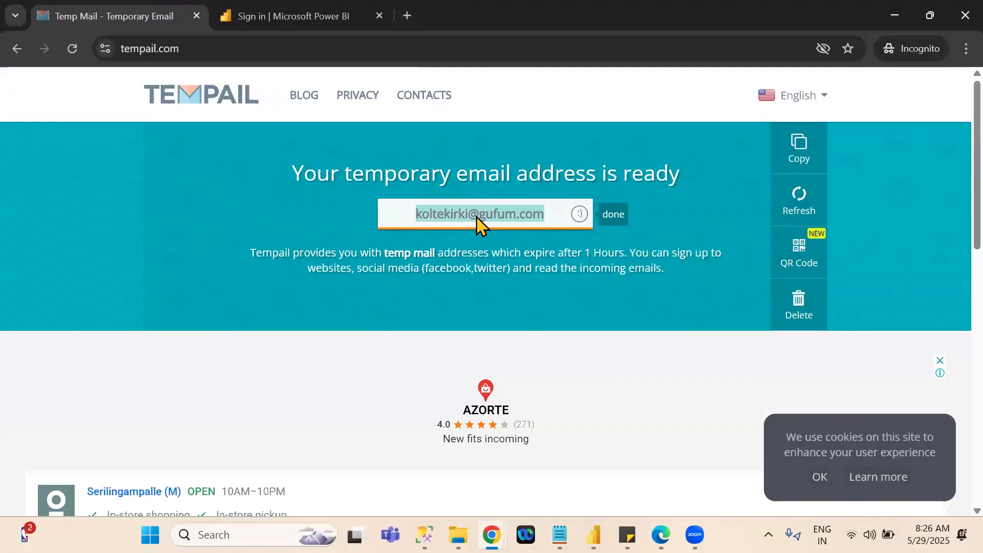
pyautogui.click(302, 17)
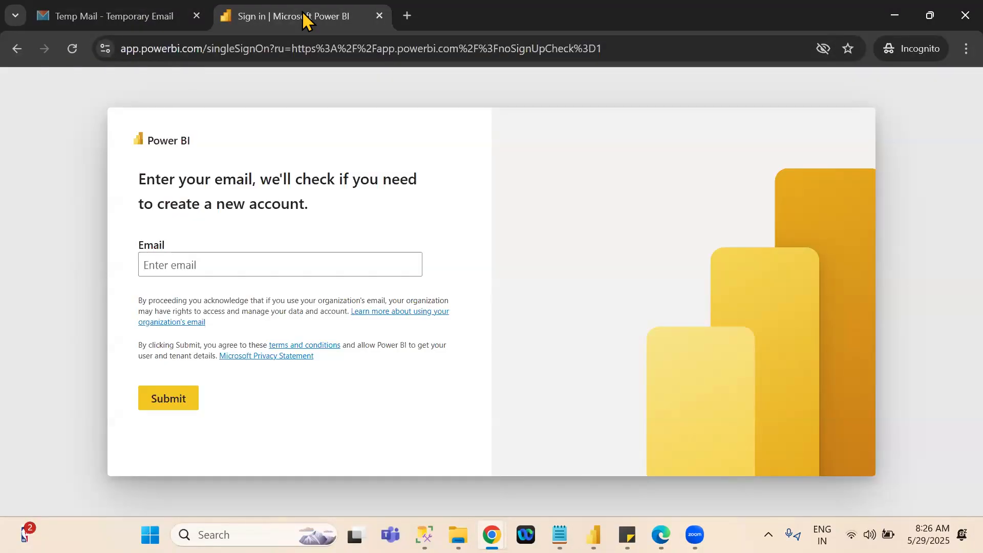
# Step: Paste the copied temporary address into the Power BI Email field and submit it
pyautogui.click(212, 268)
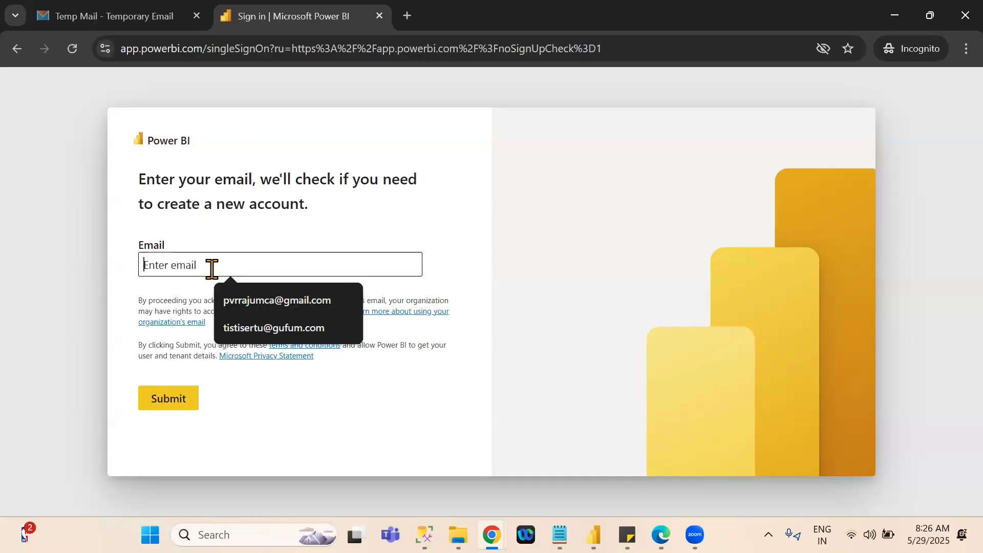
pyautogui.hotkey('ctrl', 'v')
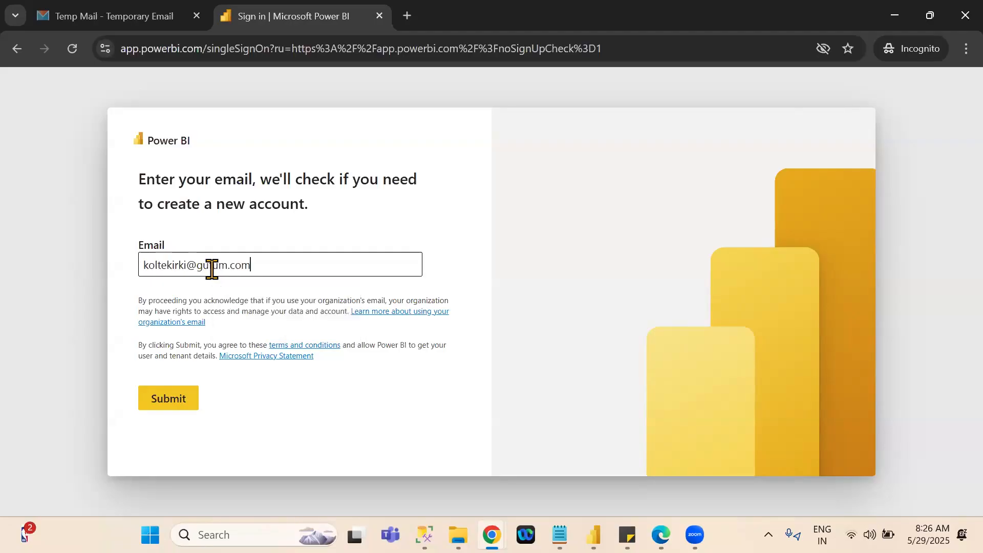
pyautogui.click(170, 402)
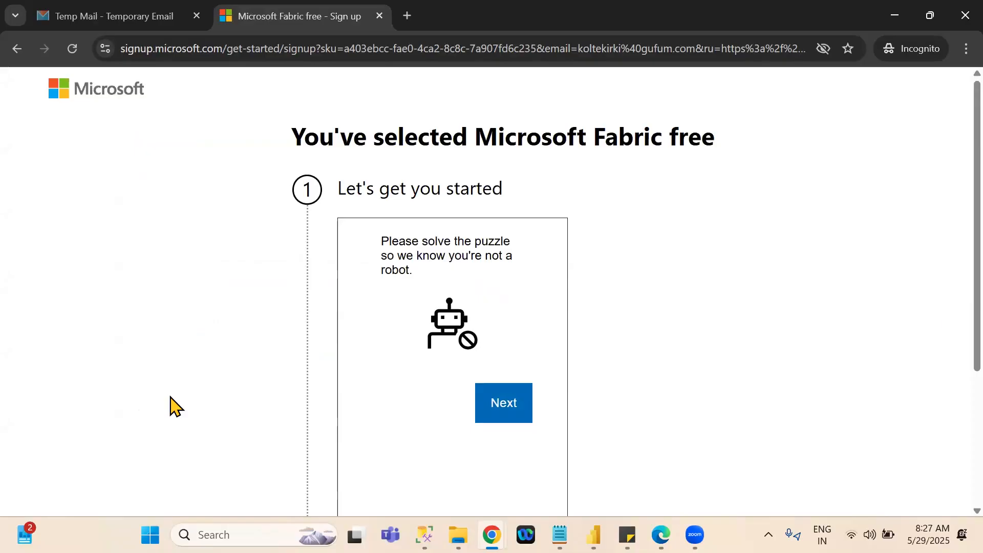
# Step: Solve the robot-check puzzle by picking the tile with two identical plants
pyautogui.scroll(-2, 961, 415)
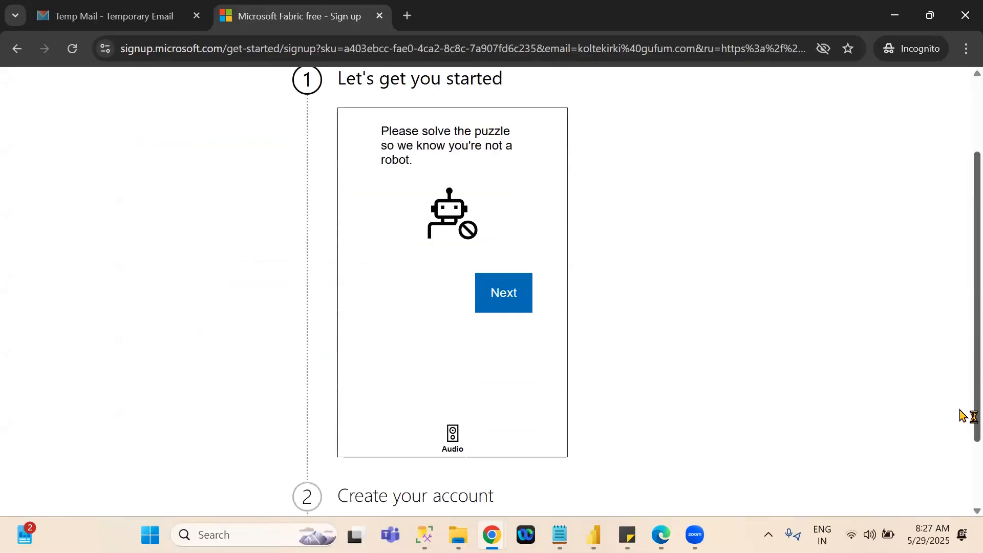
pyautogui.scroll(-1, 962, 415)
pyautogui.click(505, 227)
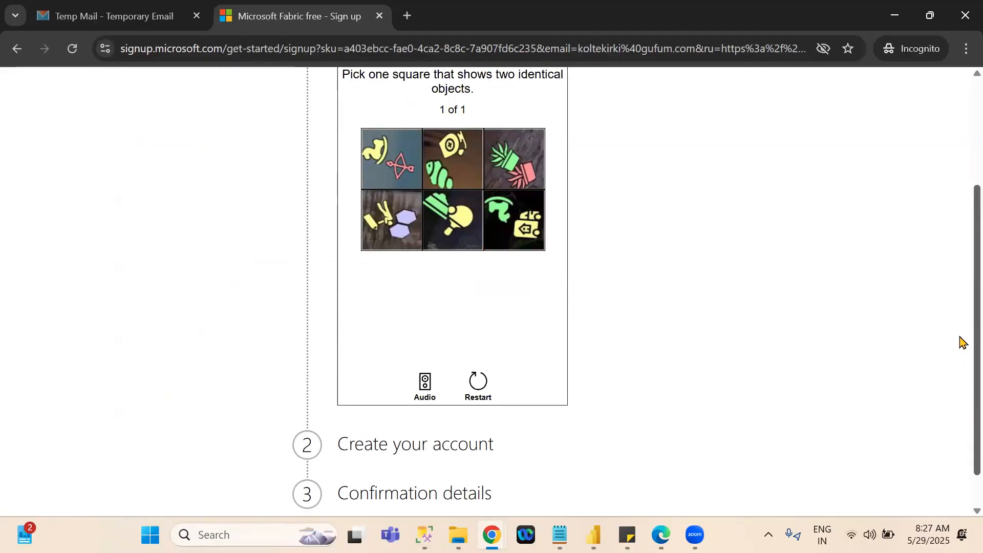
pyautogui.scroll(1, 963, 310)
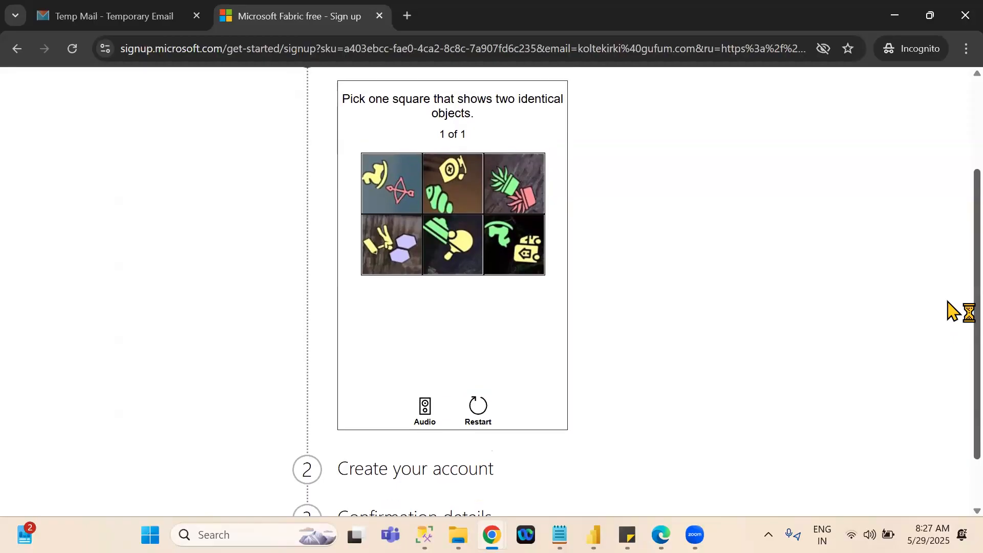
pyautogui.click(519, 186)
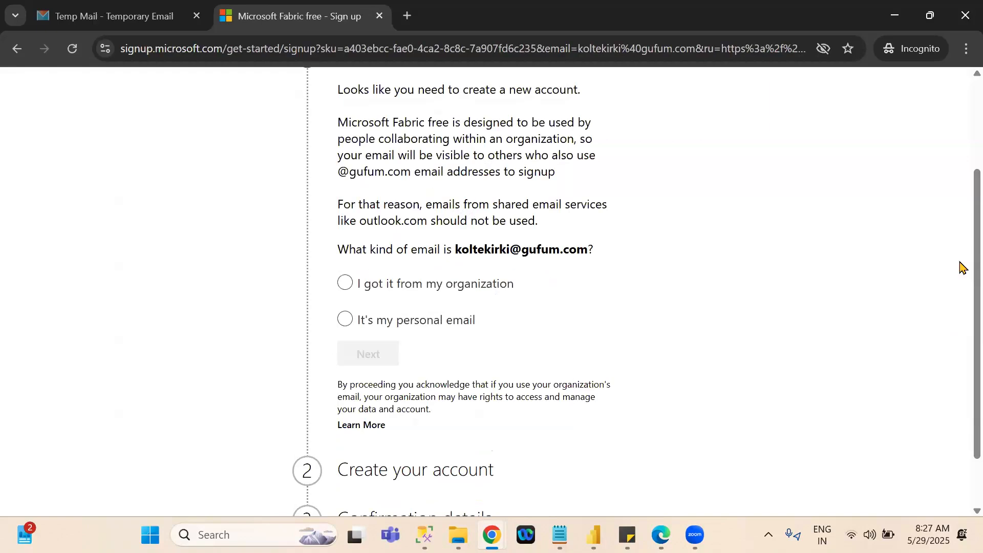
pyautogui.moveTo(960, 254)
pyautogui.mouseDown()
pyautogui.moveTo(960, 225)
pyautogui.moveTo(948, 259)
pyautogui.mouseUp()
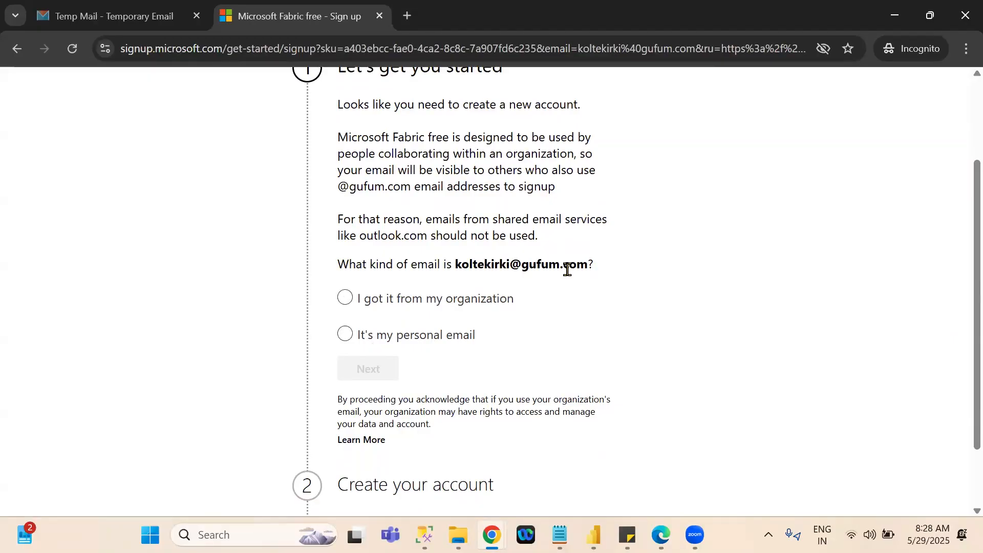
# Step: Choose 'I got it from my organization' for the email and proceed to account creation
pyautogui.click(346, 299)
pyautogui.click(347, 299)
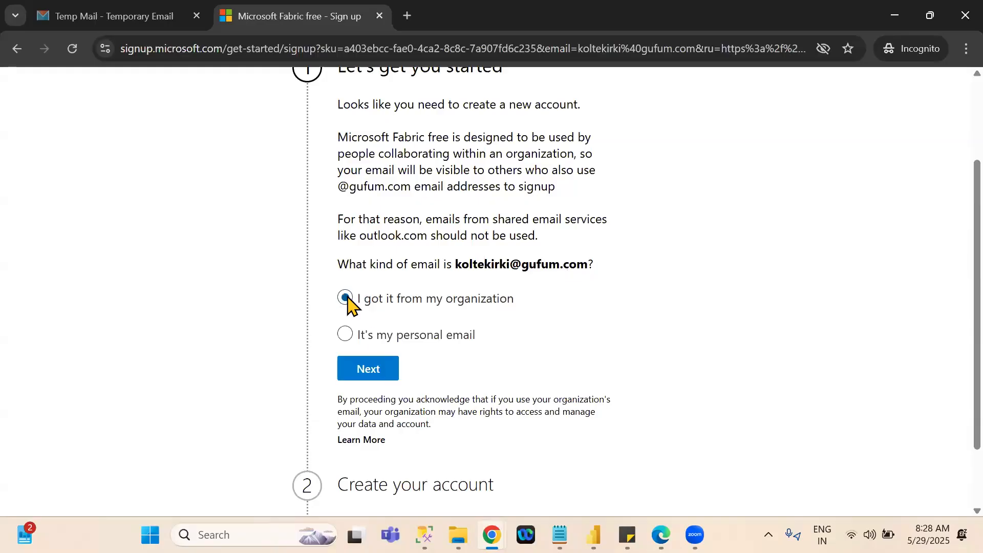
pyautogui.click(376, 376)
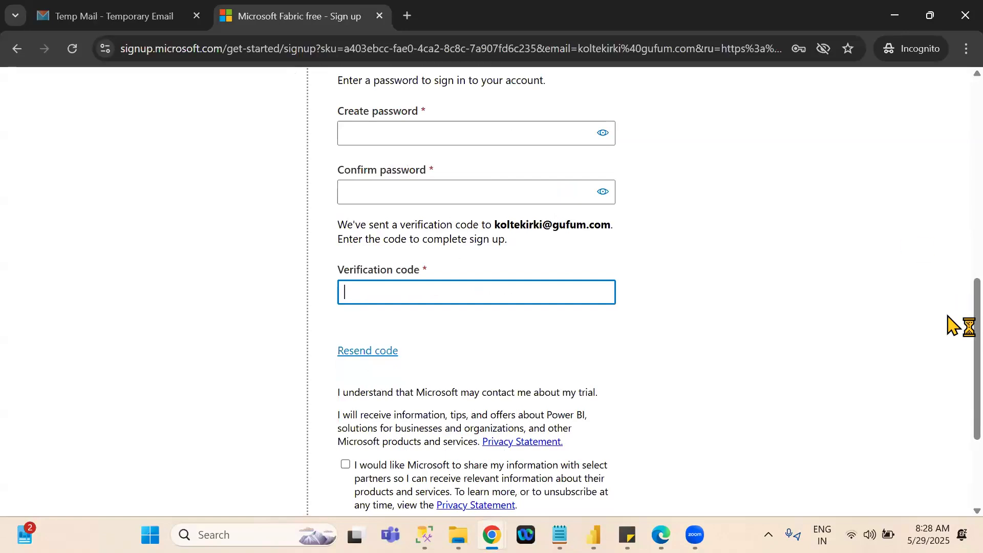
# Step: Enter the user's first and last name on the Create your account form
pyautogui.moveTo(977, 339); pyautogui.dragTo(977, 175)
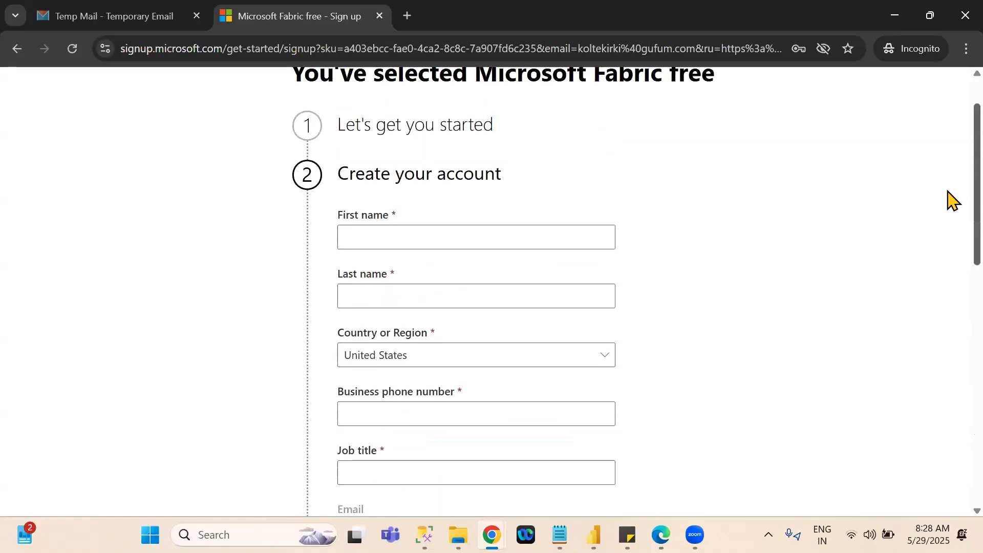
pyautogui.scroll(-1, 948, 197)
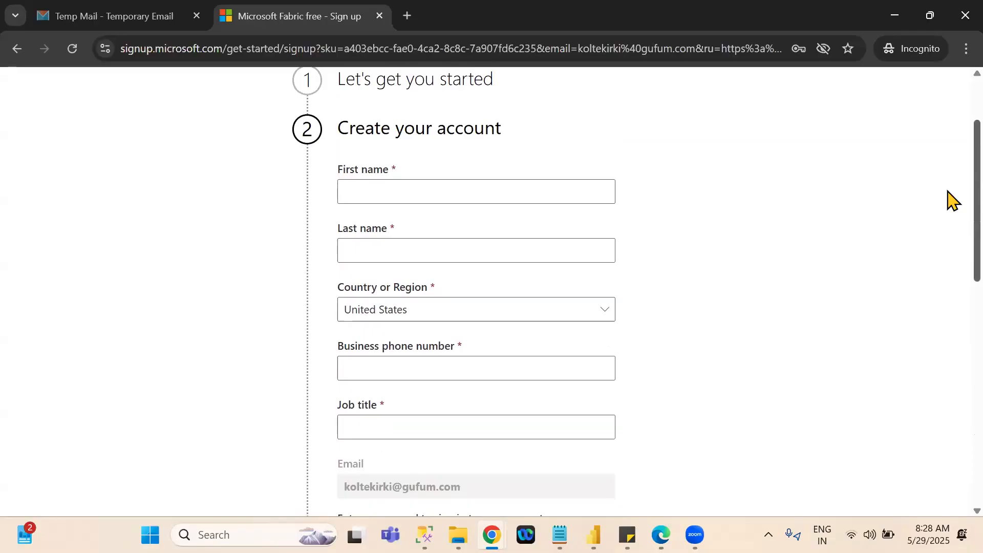
pyautogui.click(537, 194)
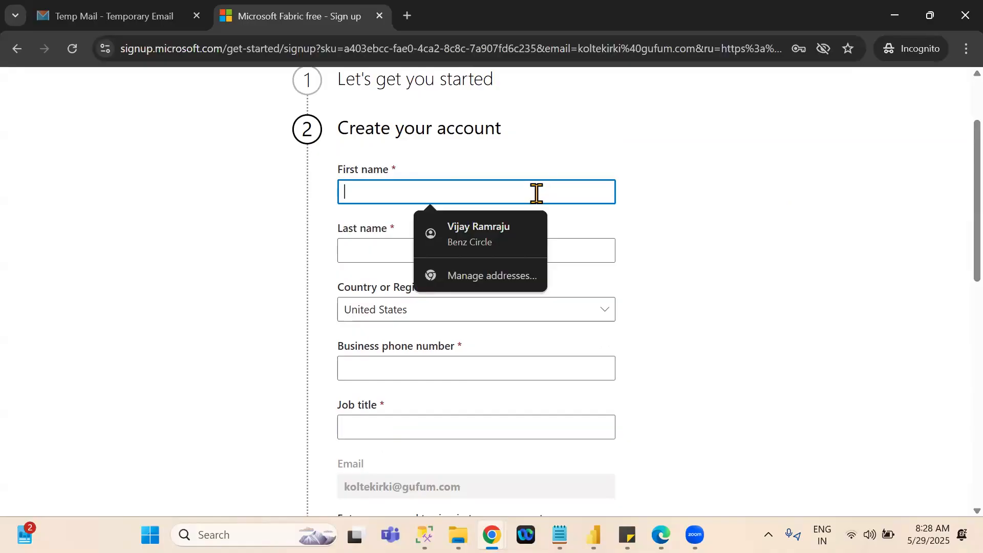
pyautogui.write('Vijay')
pyautogui.press('Down')
pyautogui.click(385, 248)
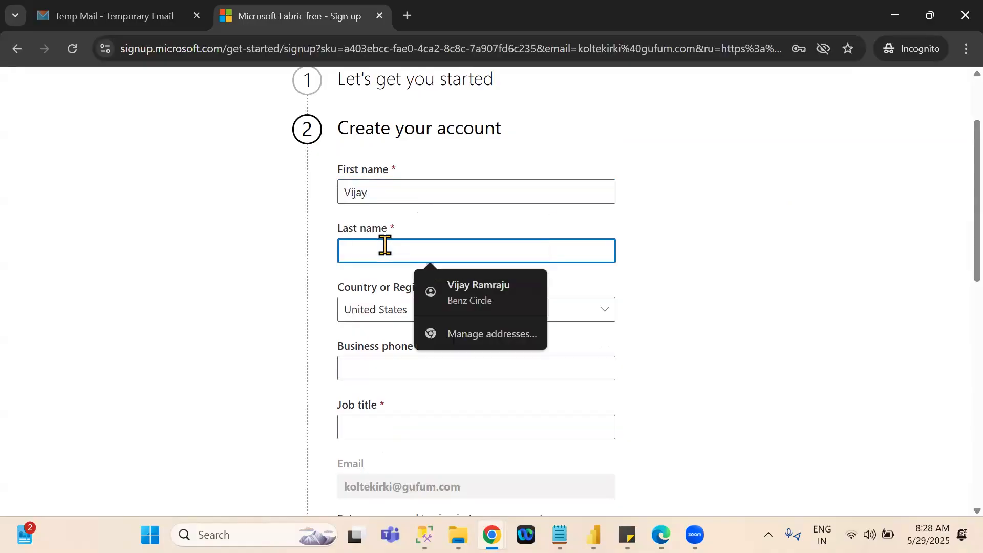
pyautogui.write('Batch28')
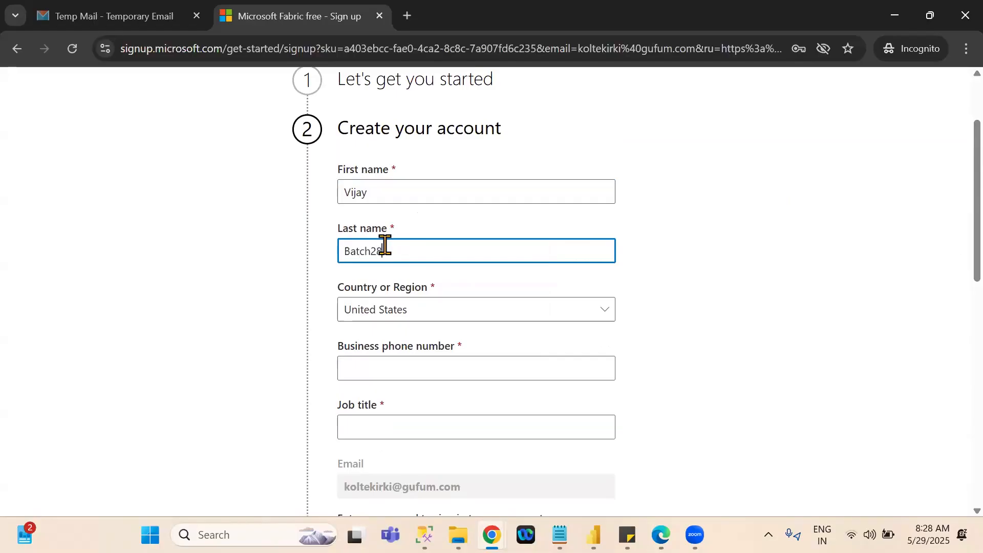
# Step: Set the country to India
pyautogui.click(511, 314)
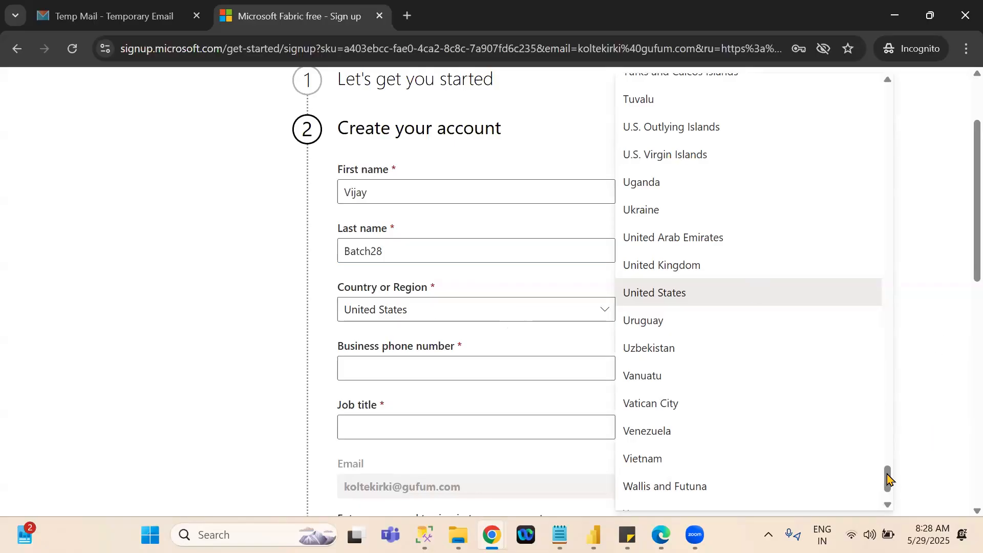
pyautogui.moveTo(888, 479); pyautogui.dragTo(929, 266)
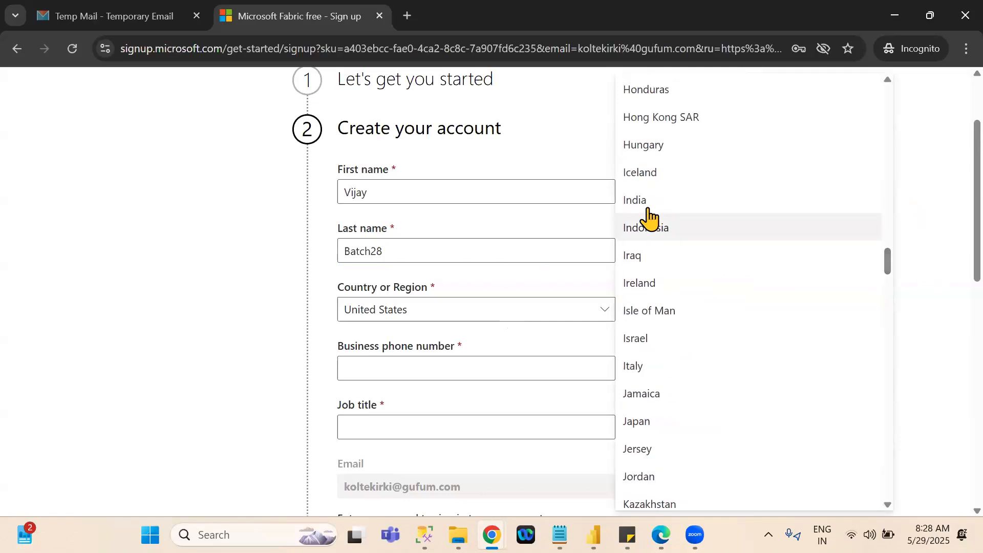
pyautogui.click(648, 206)
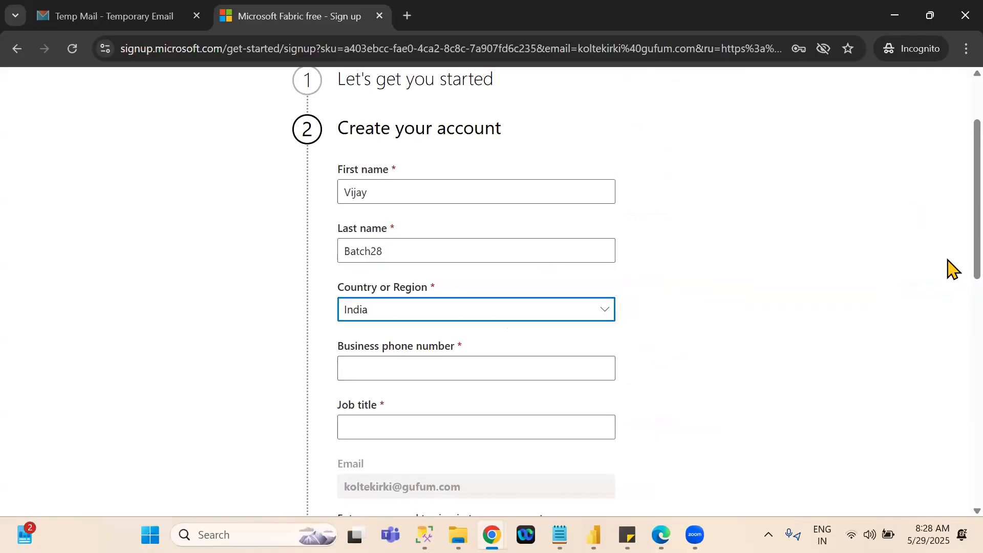
# Step: Autofill the business phone number from saved details and set the job title to Teaching
pyautogui.scroll(-3, 870, 281)
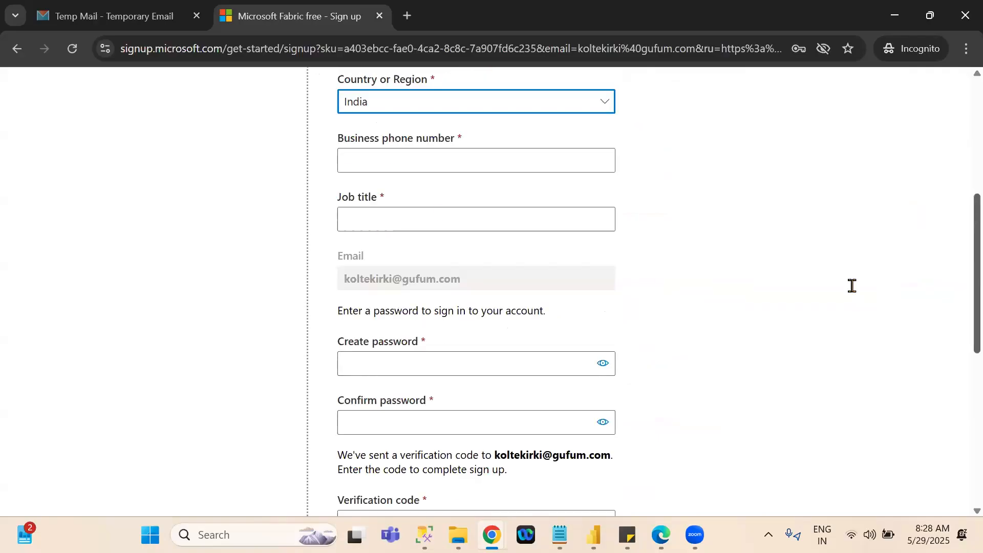
pyautogui.click(421, 161)
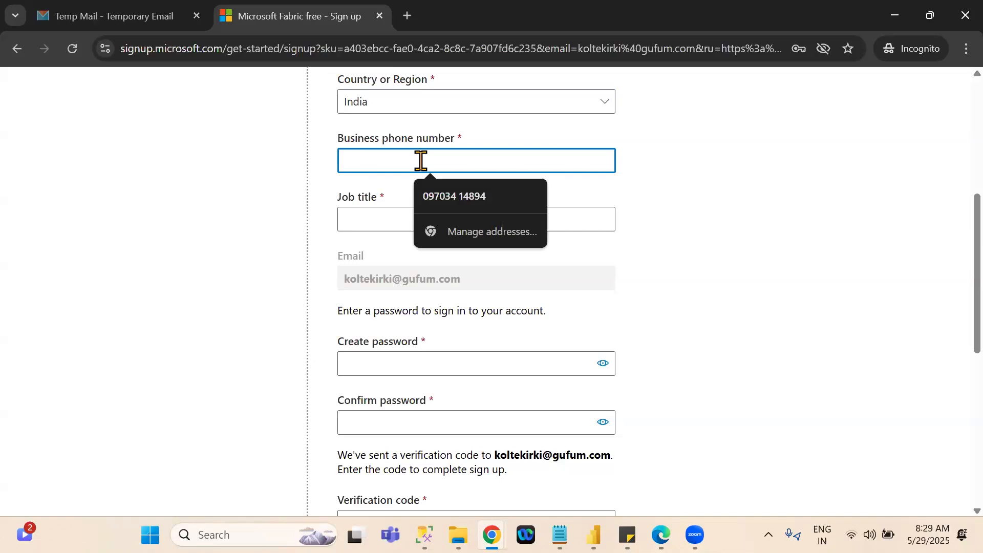
pyautogui.click(439, 205)
pyautogui.click(432, 217)
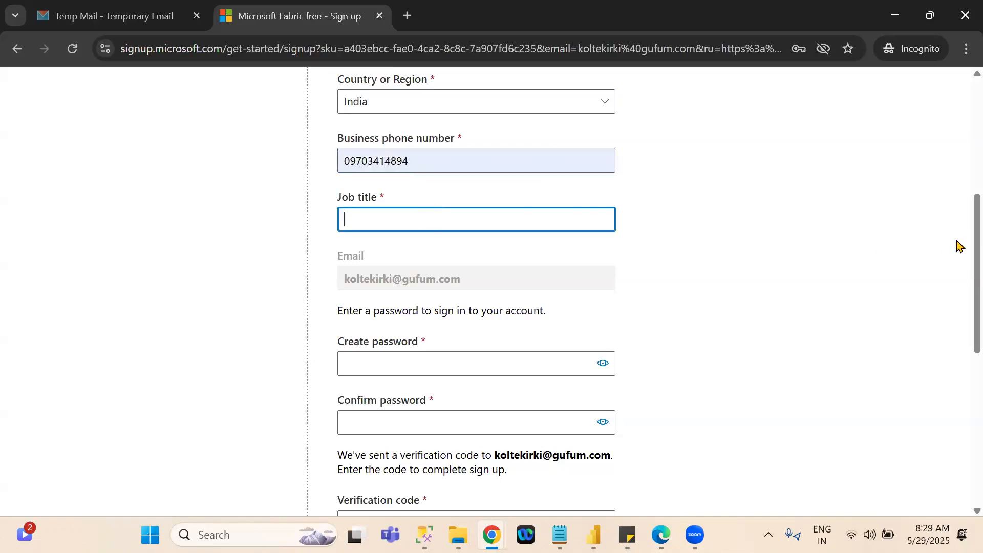
pyautogui.scroll(-2, 961, 266)
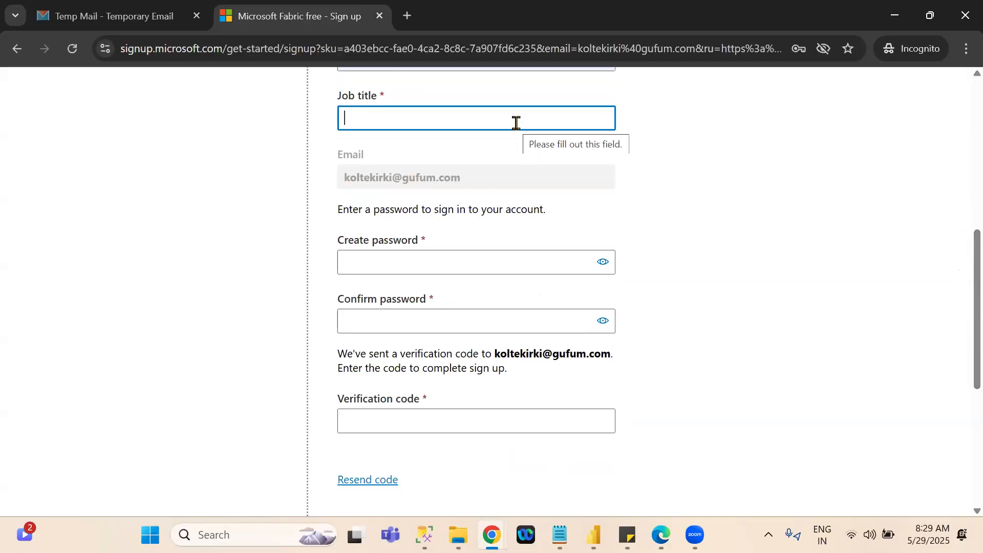
pyautogui.write('Teaching')
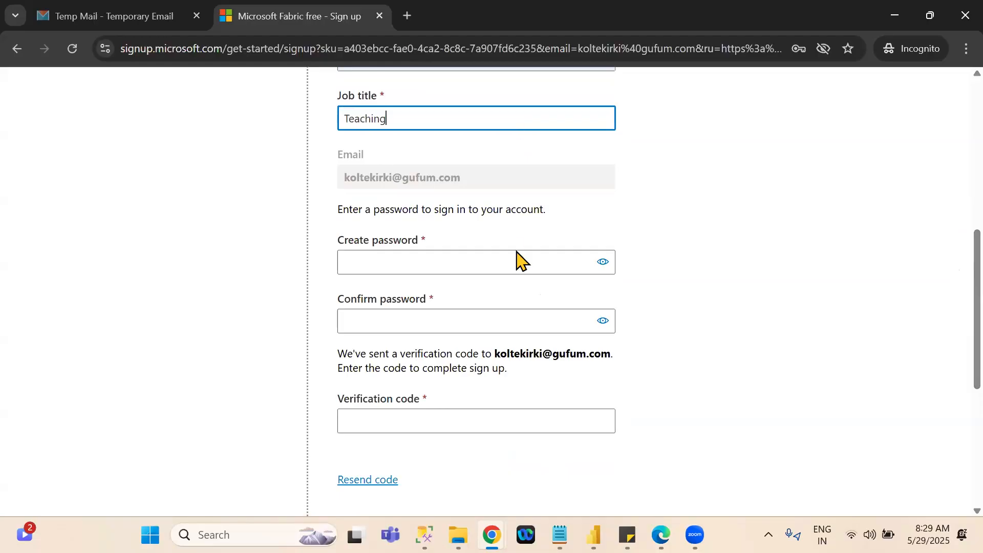
pyautogui.click(525, 267)
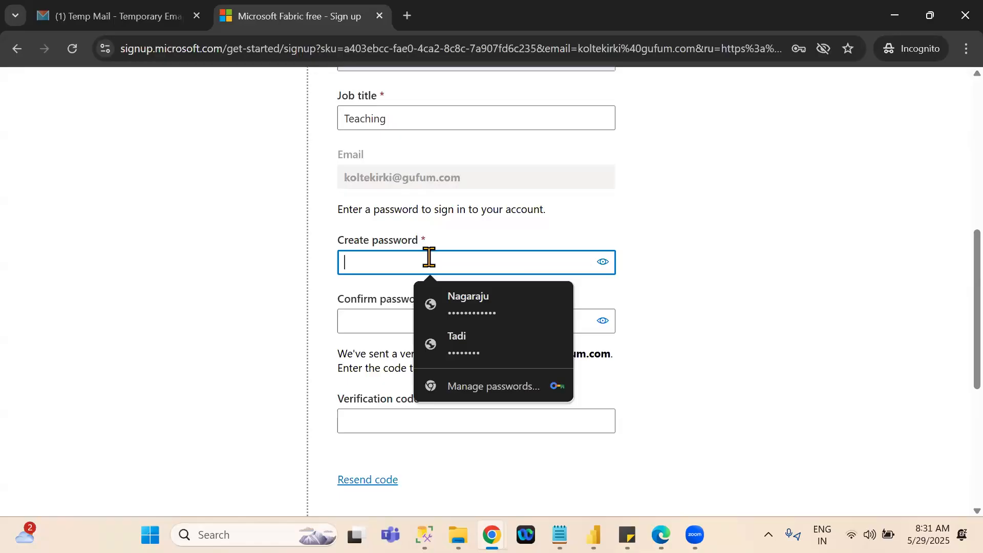
# Step: Enter the new account password in both Create password and Confirm password fields
pyautogui.write('******')
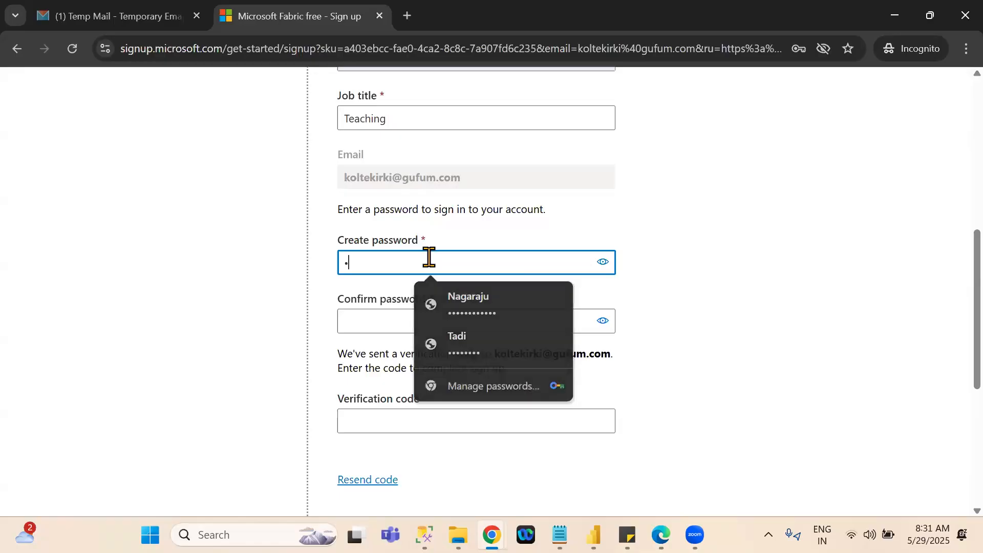
pyautogui.write('******')
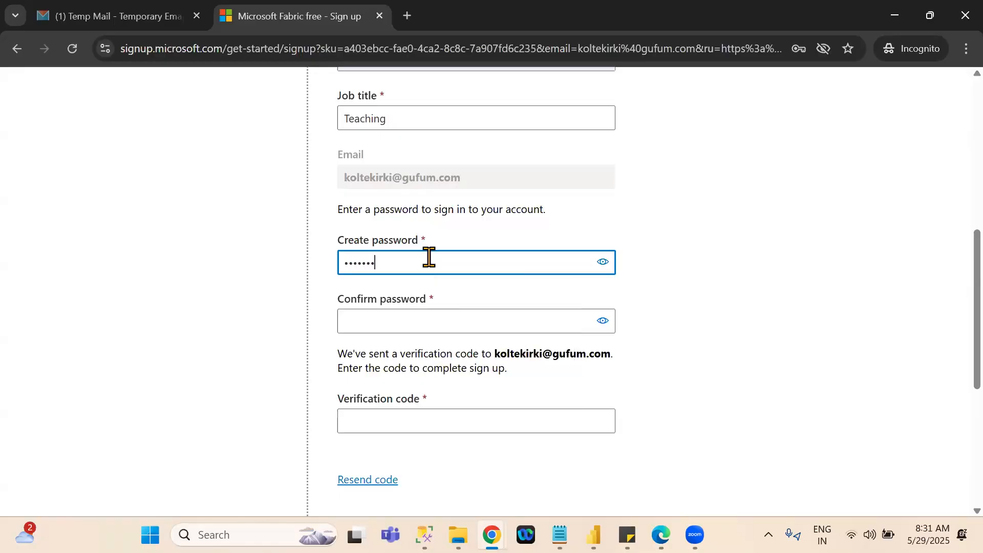
pyautogui.click(428, 319)
pyautogui.write('*******')
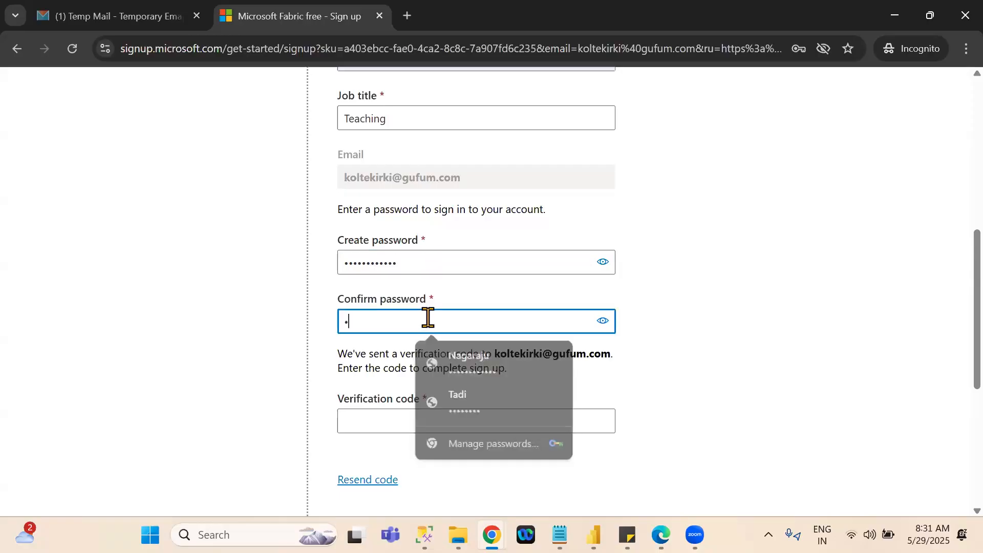
pyautogui.write('*****')
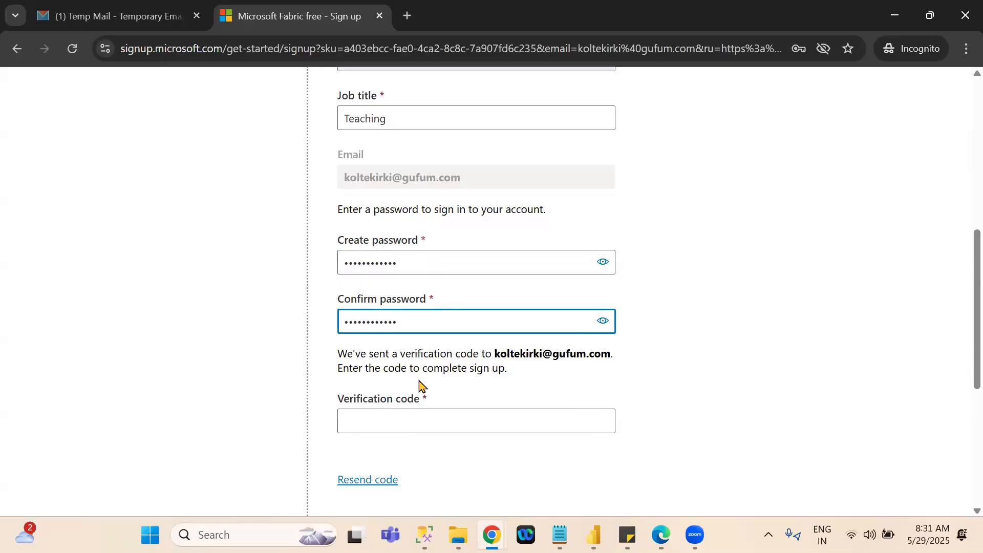
pyautogui.click(434, 420)
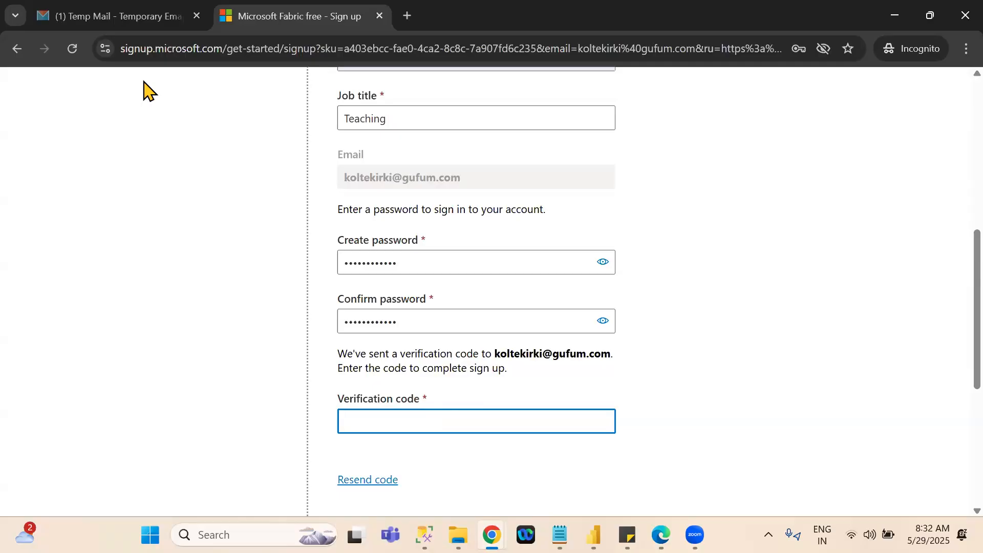
pyautogui.click(123, 26)
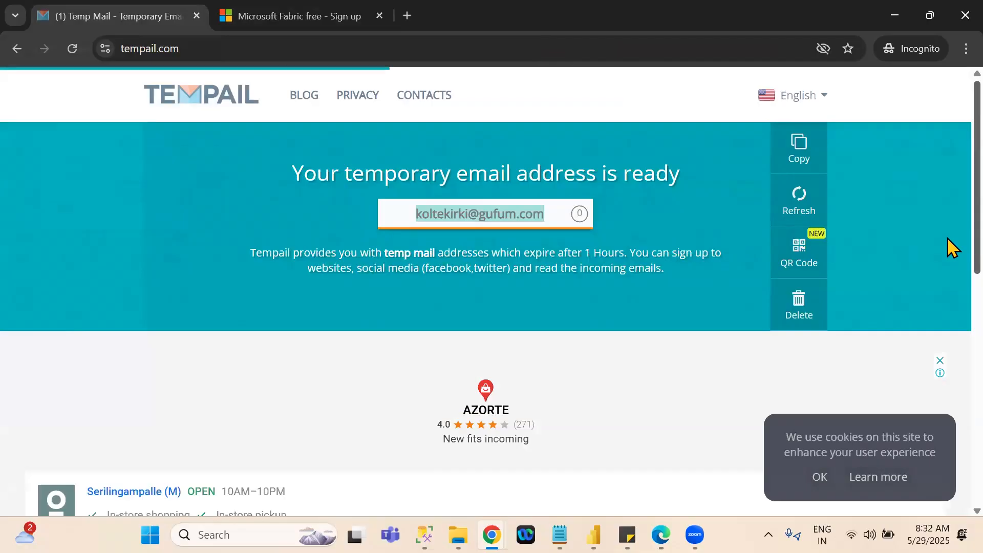
pyautogui.scroll(-1, 952, 277)
pyautogui.scroll(-2, 952, 308)
pyautogui.scroll(-2, 820, 376)
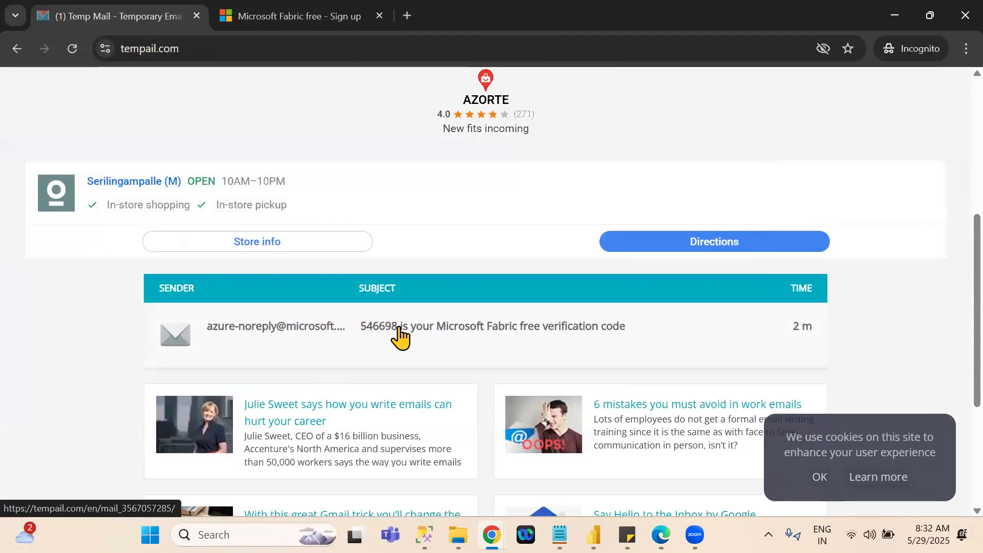
pyautogui.click(225, 15)
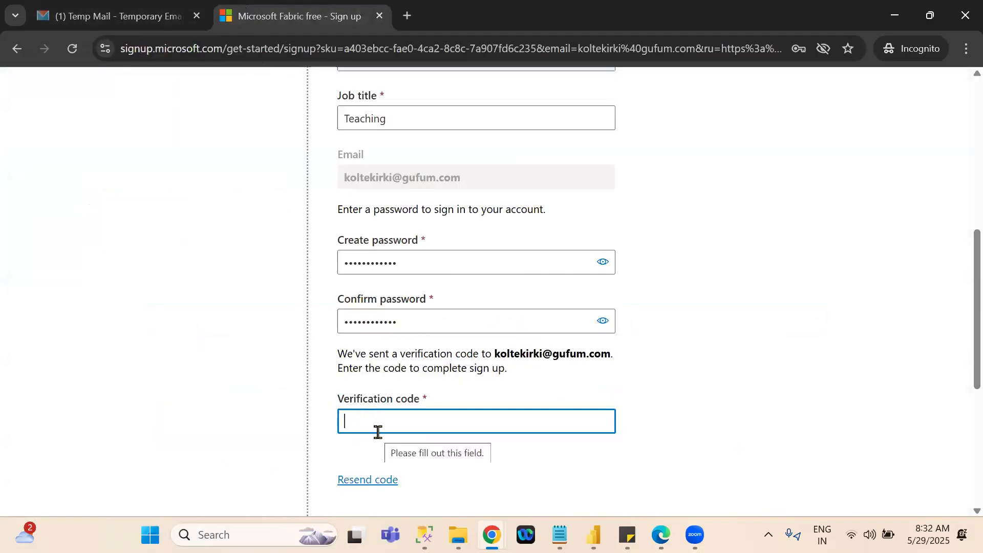
# Step: Enter the emailed verification code, accept the Microsoft partners consent, and submit the sign-up
pyautogui.click(77, 13)
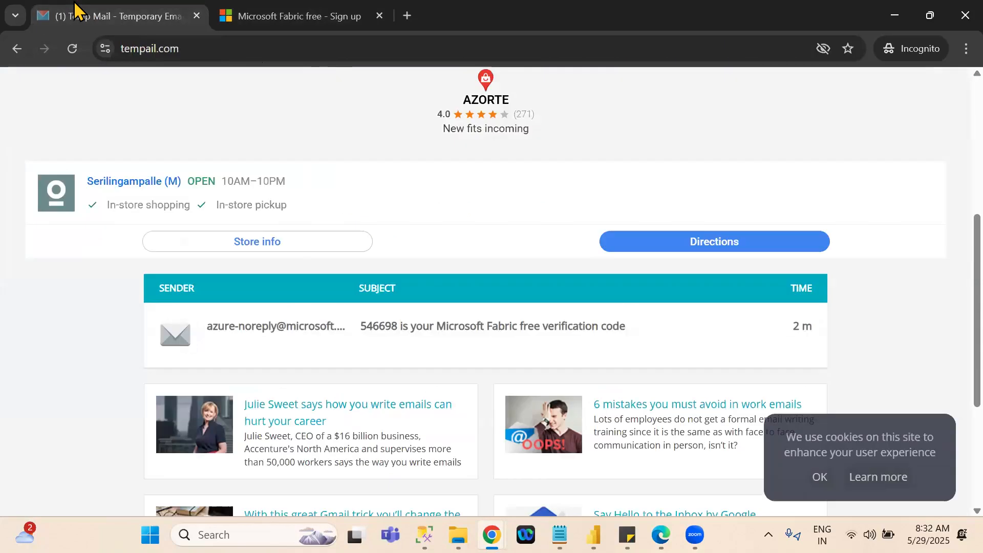
pyautogui.click(251, 12)
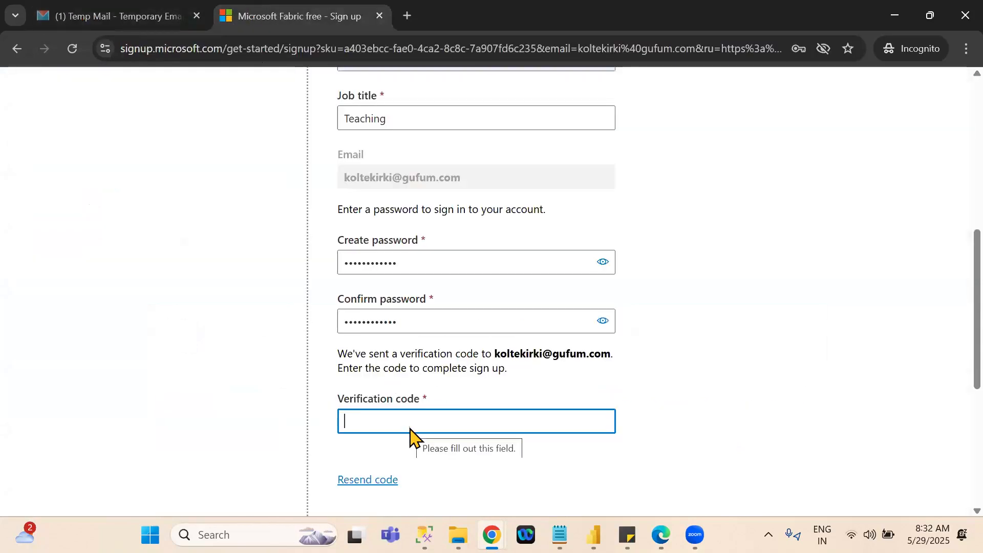
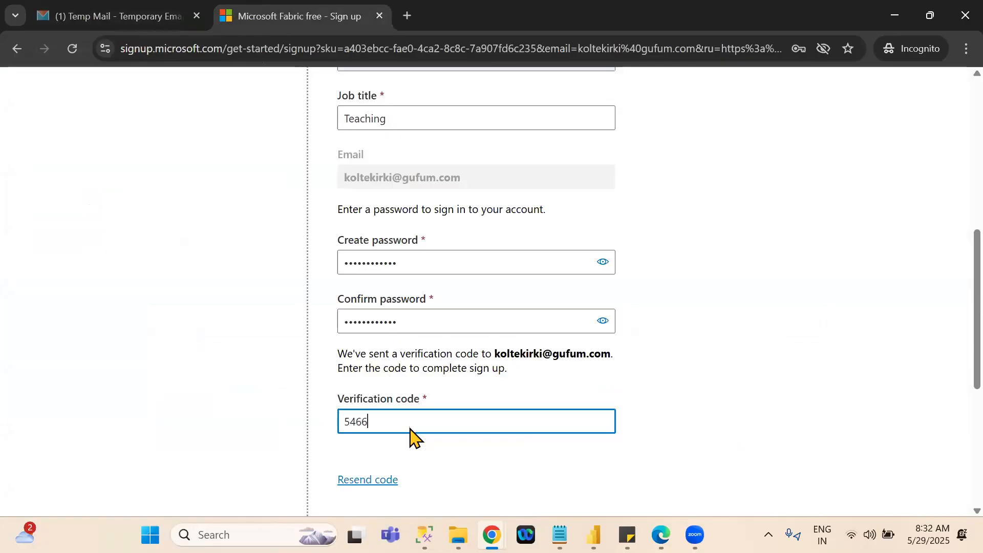
pyautogui.scroll(-5, 961, 381)
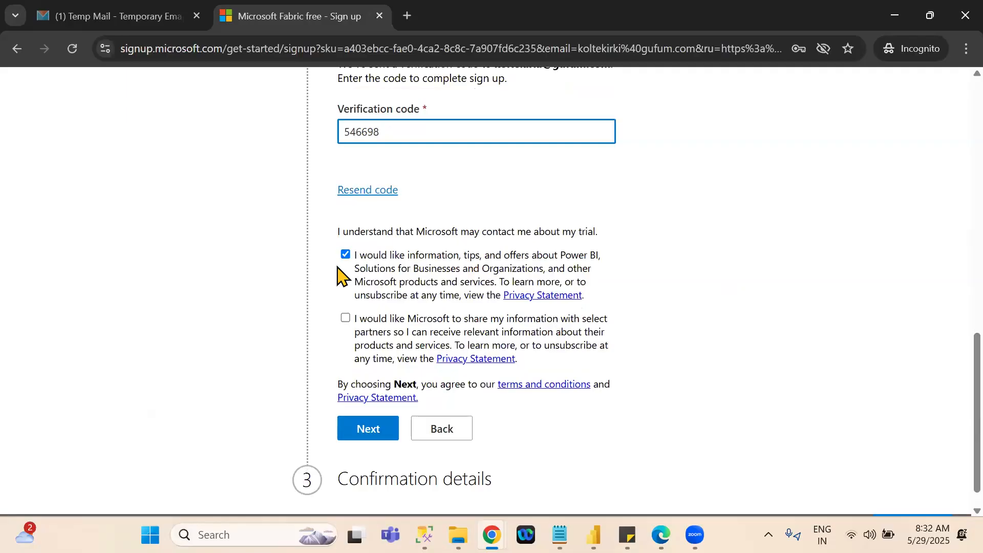
pyautogui.click(348, 321)
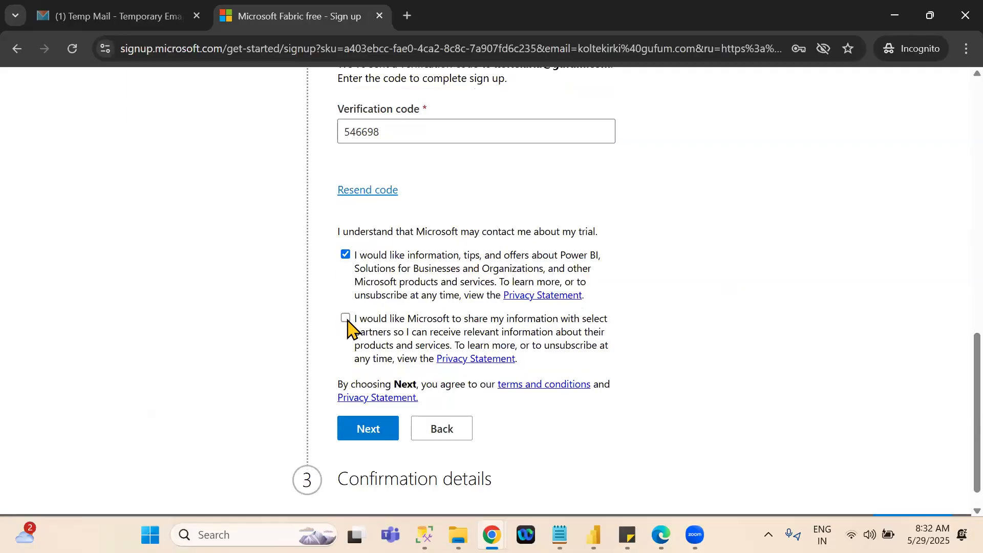
pyautogui.click(369, 431)
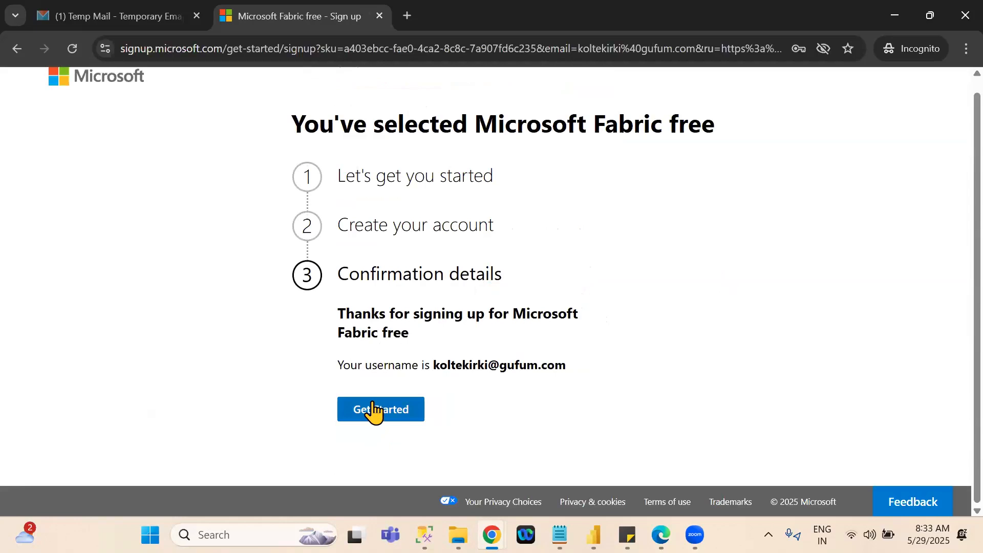
# Step: Start using the Fabric account and copy the temporary email address from Tempail
pyautogui.click(374, 409)
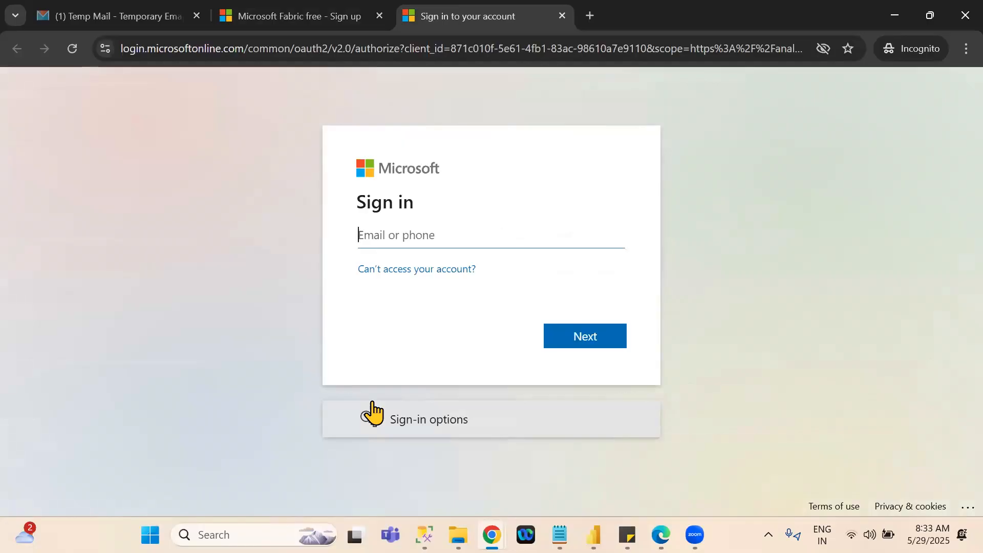
pyautogui.click(118, 19)
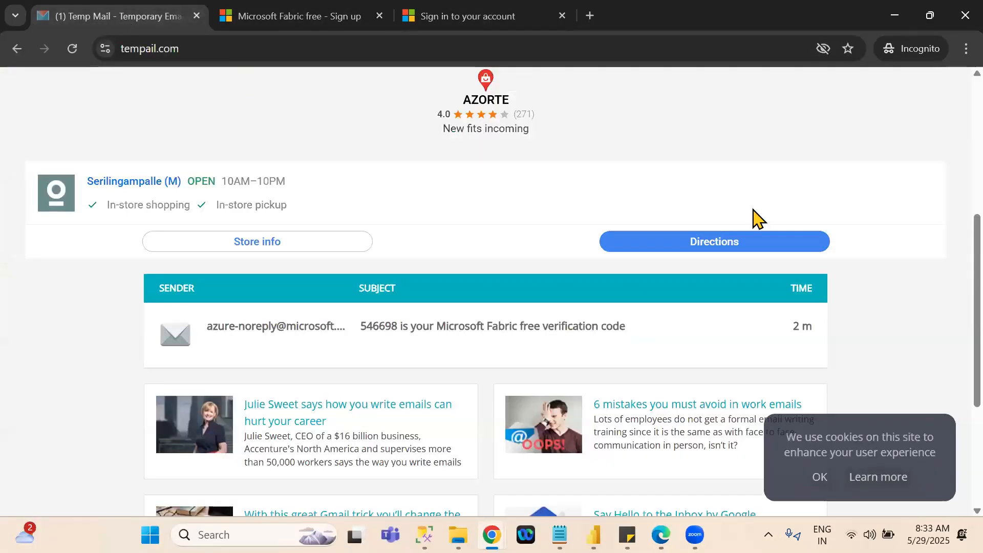
pyautogui.scroll(5, 948, 149)
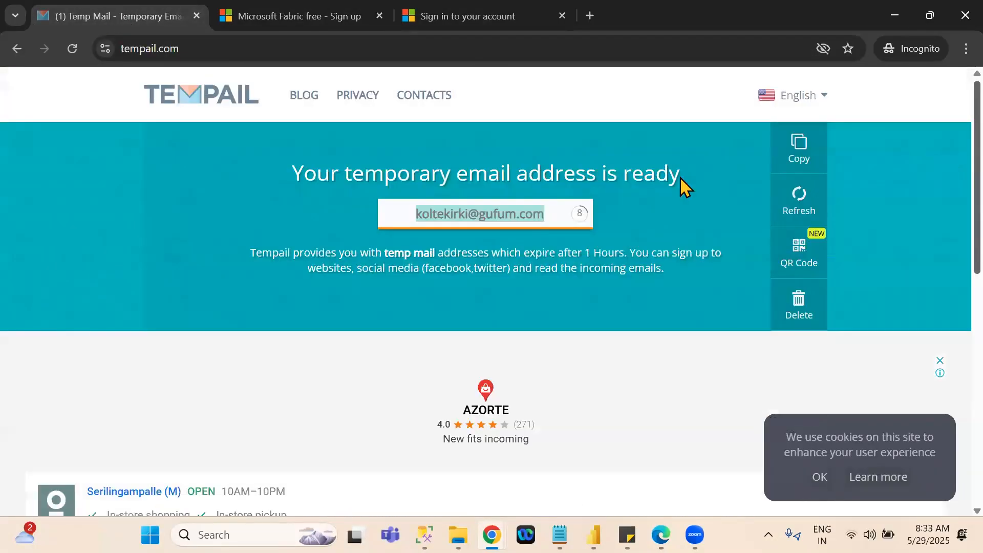
pyautogui.click(510, 224)
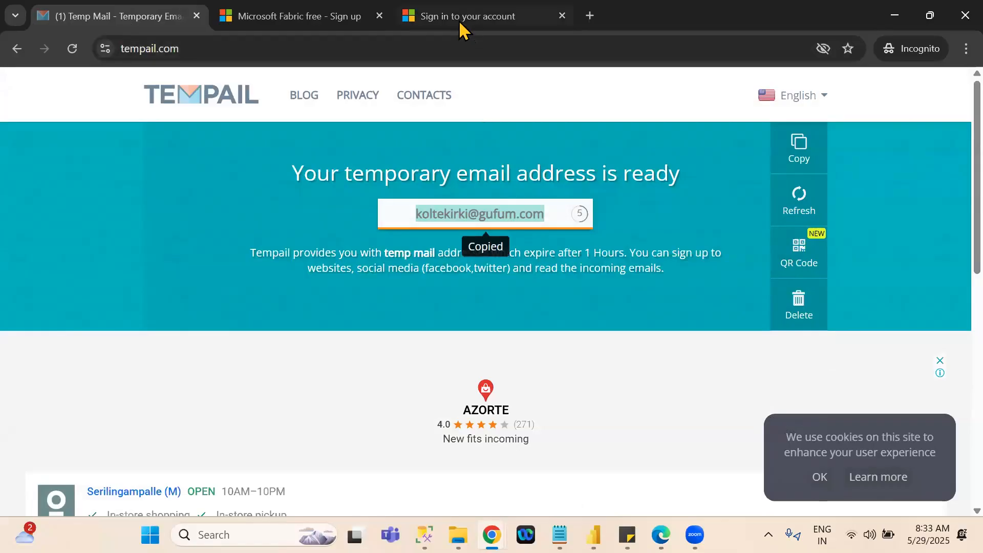
pyautogui.click(460, 20)
# Step: Sign in with the pasted temporary address and the new account password
pyautogui.hotkey('ctrl', 'v')
pyautogui.click(592, 341)
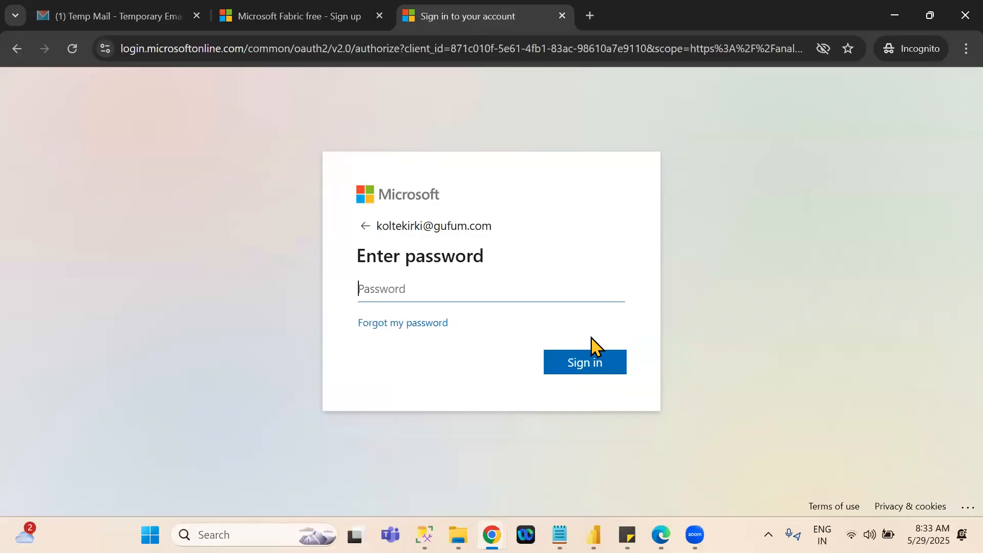
pyautogui.write('••••••••••••')
pyautogui.click(600, 360)
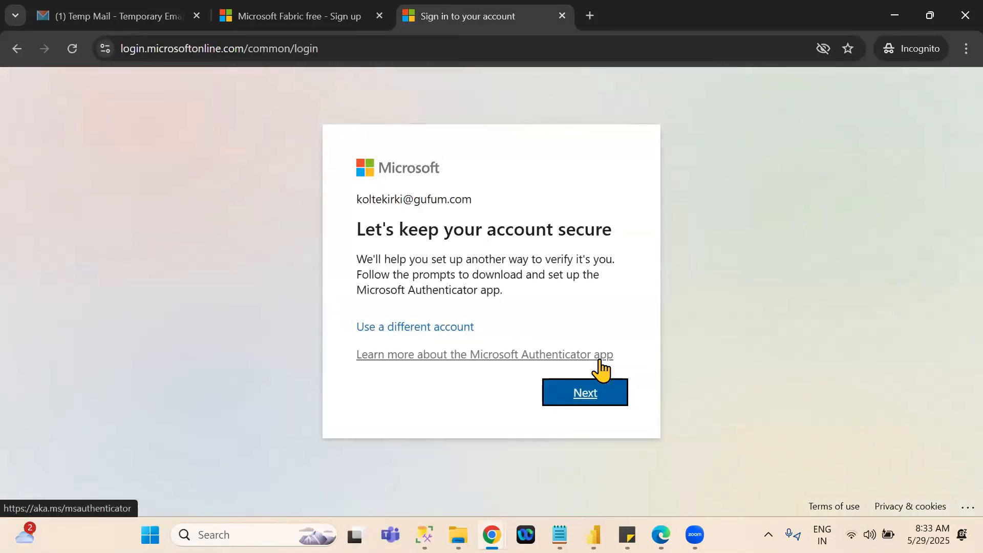
# Step: Proceed from 'Let's keep your account secure' to the Microsoft Authenticator setup page
pyautogui.click(586, 394)
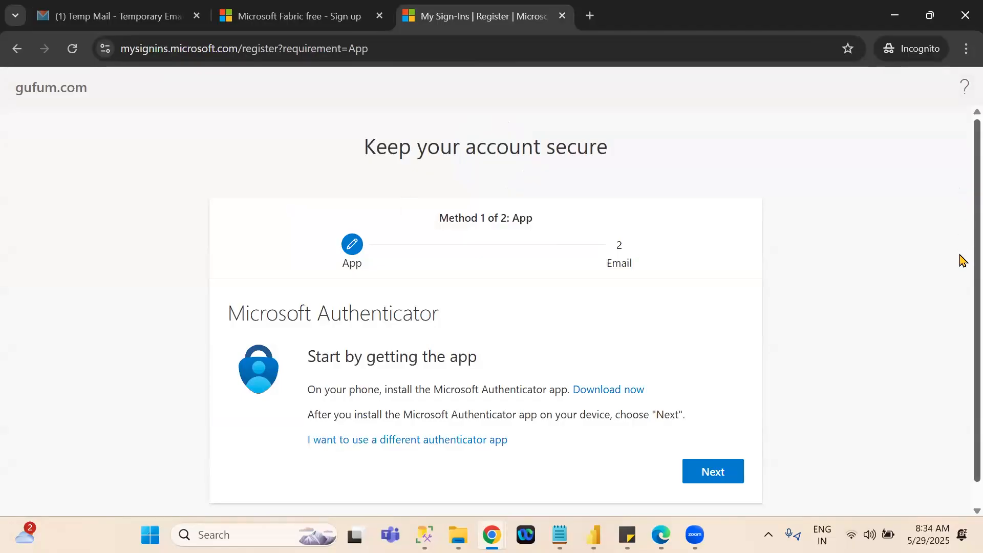
pyautogui.scroll(-2, 961, 276)
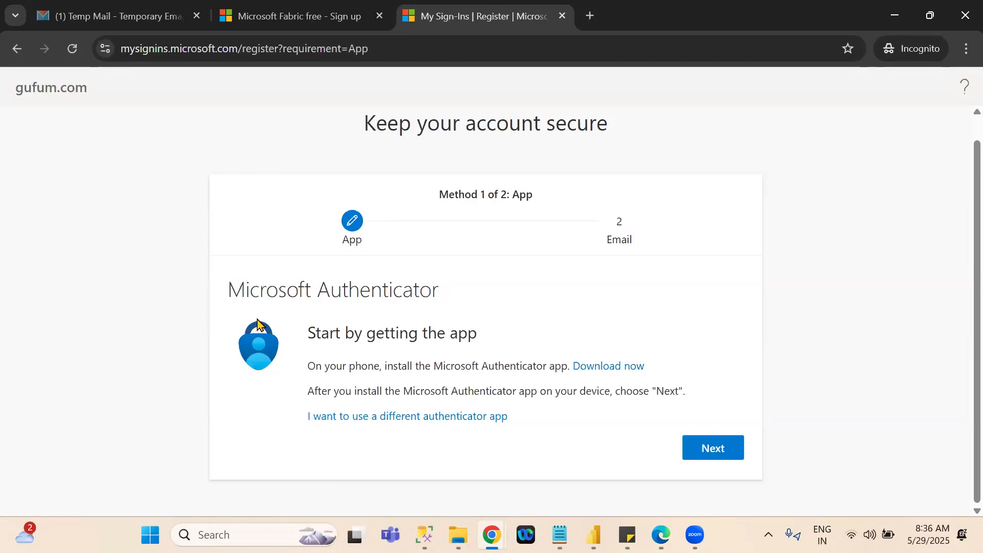
# Step: Advance through the Authenticator wizard to the 'Scan the QR code' step
pyautogui.click(720, 461)
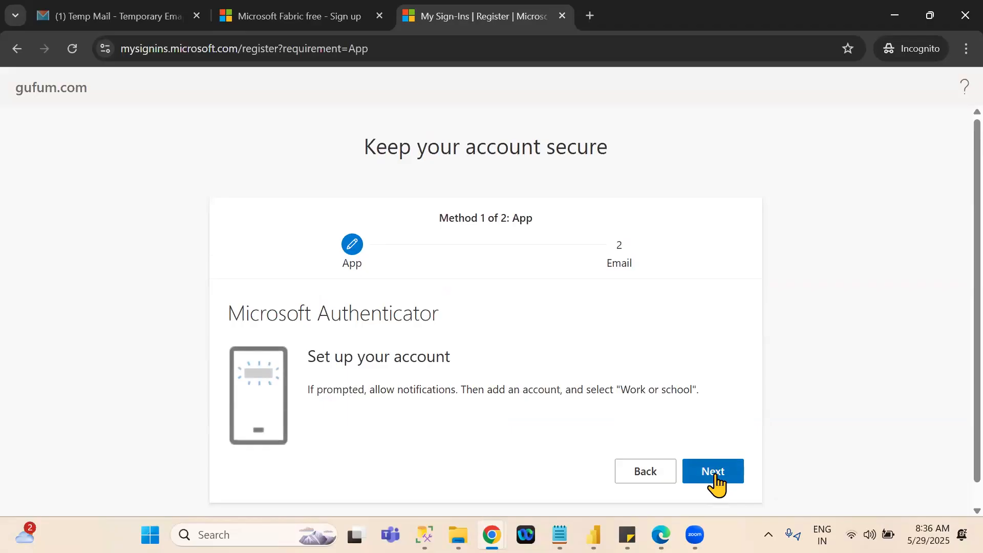
pyautogui.click(716, 482)
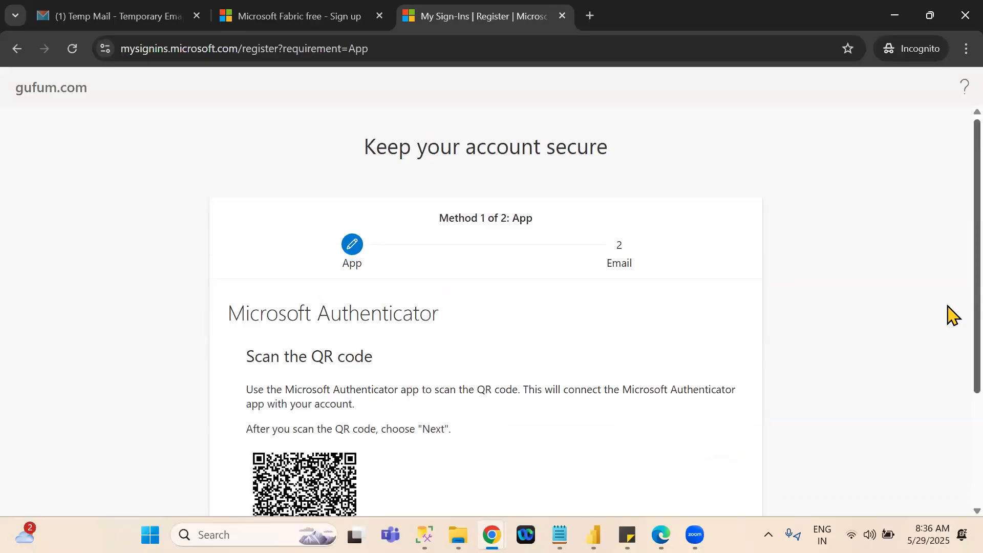
pyautogui.scroll(-3, 952, 436)
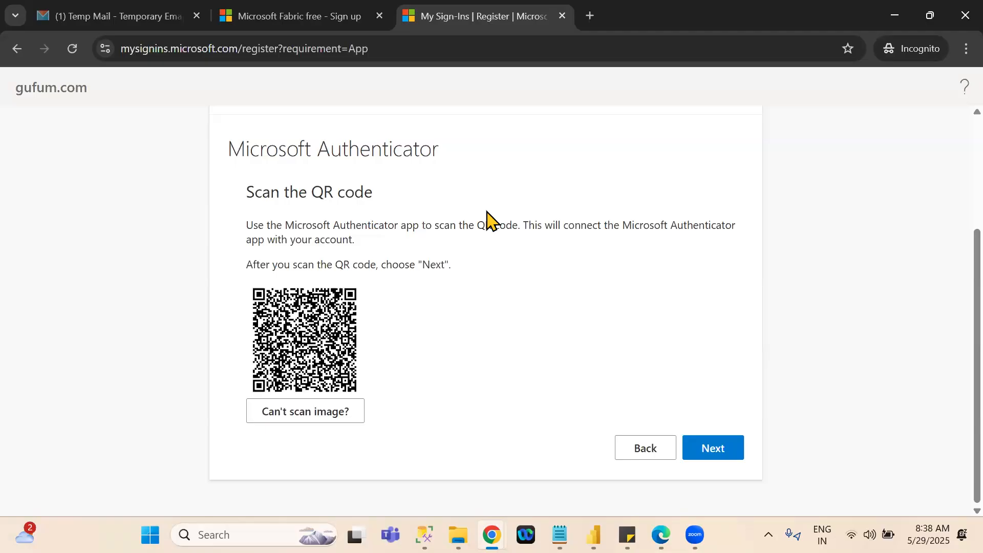
# Step: Return to the QR code step, scan it with the Authenticator app, and continue
pyautogui.click(646, 453)
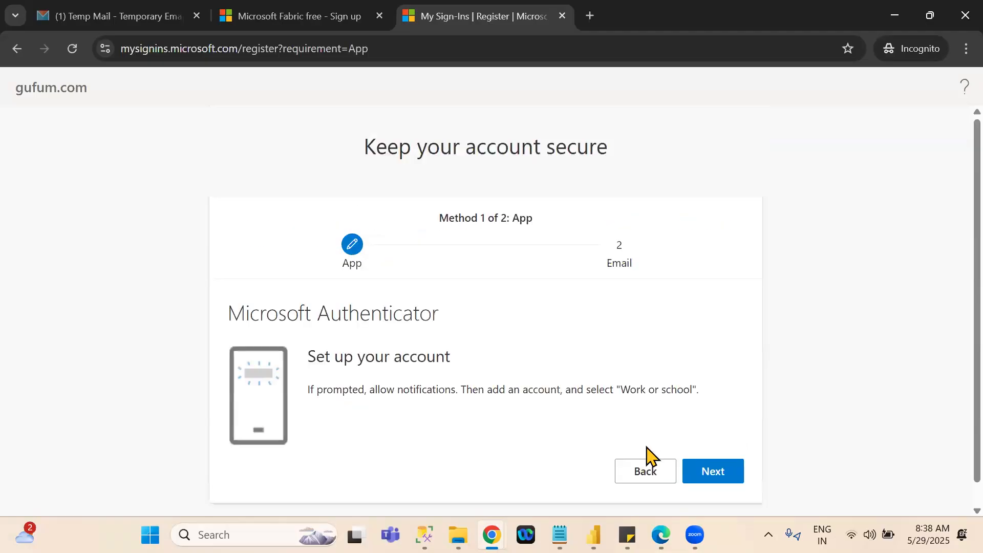
pyautogui.click(708, 473)
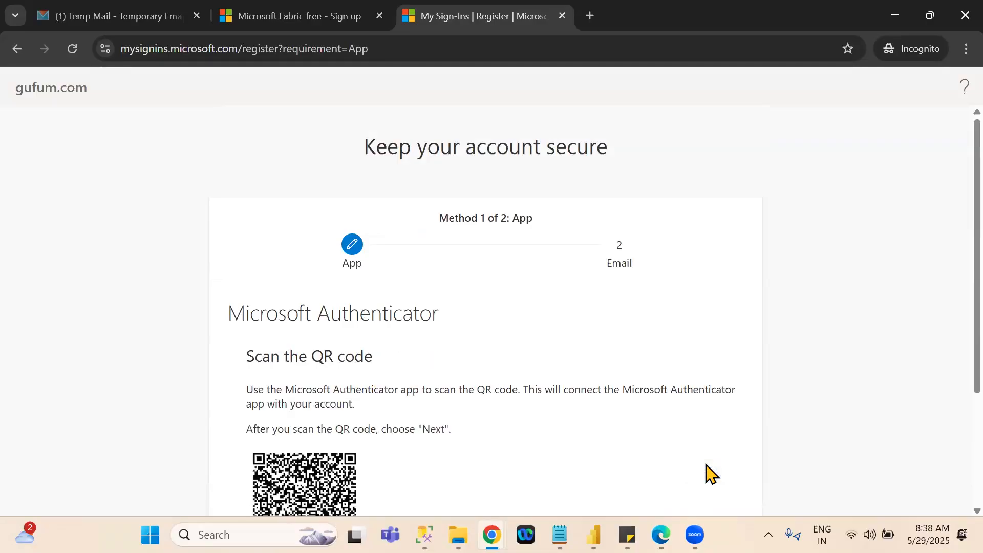
pyautogui.scroll(-3, 954, 420)
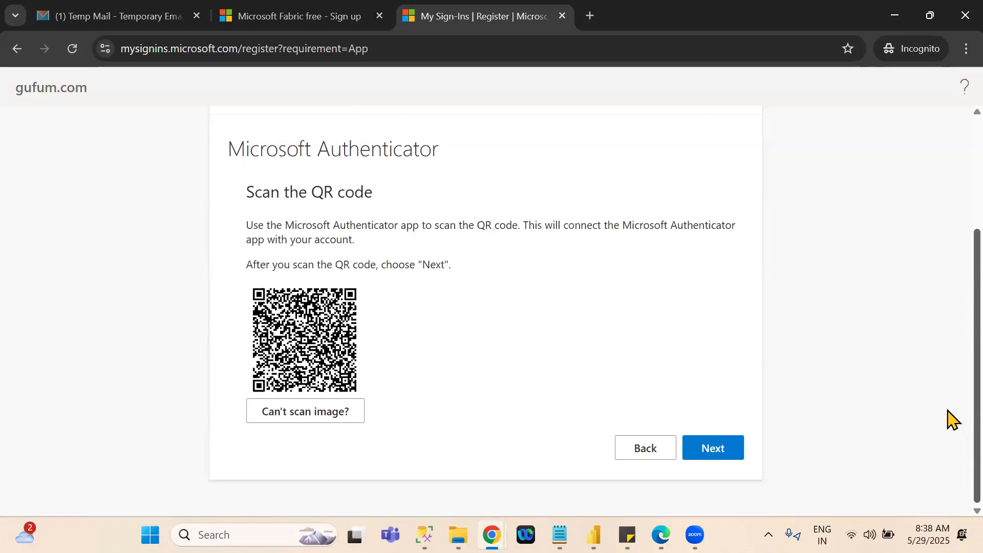
pyautogui.click(717, 449)
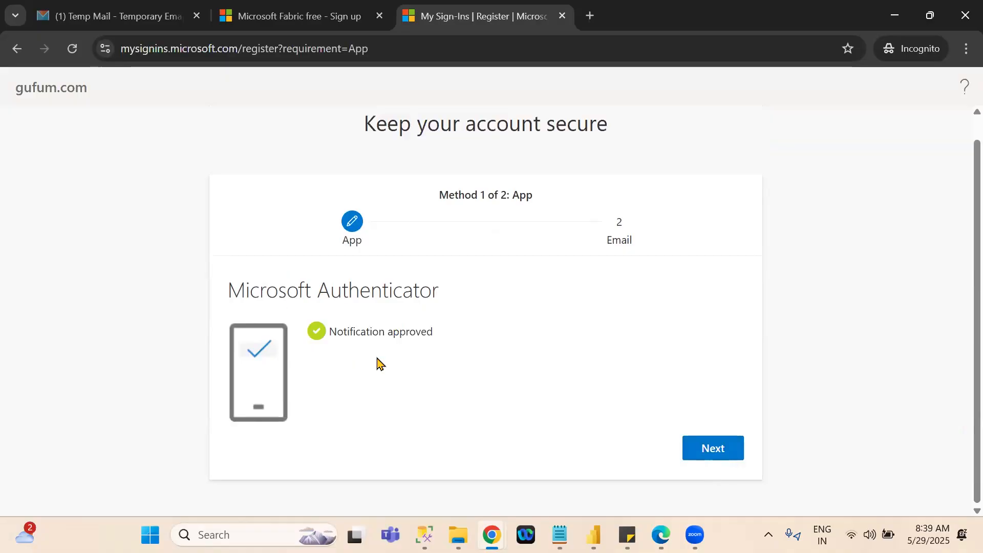
# Step: Complete the Authenticator registration and move on to the Email method
pyautogui.click(713, 449)
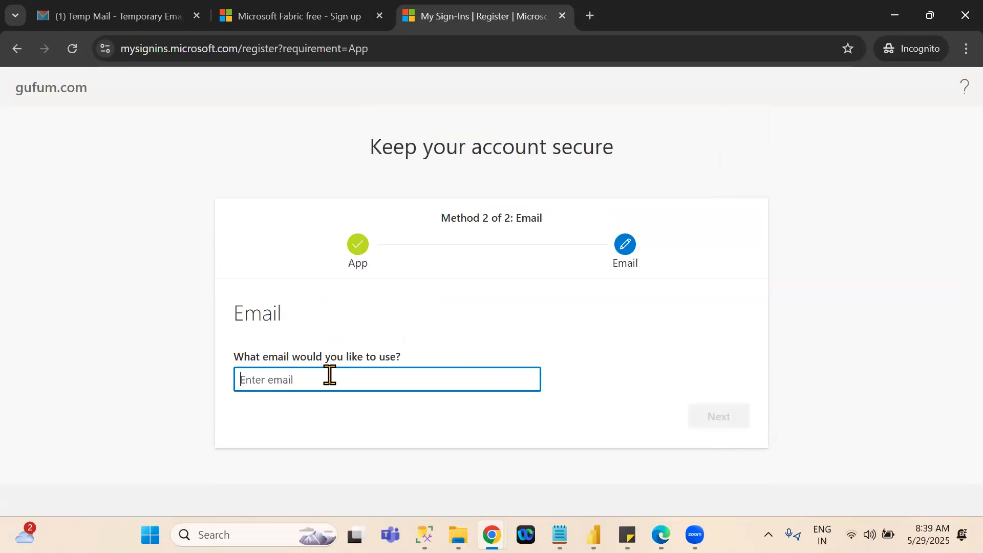
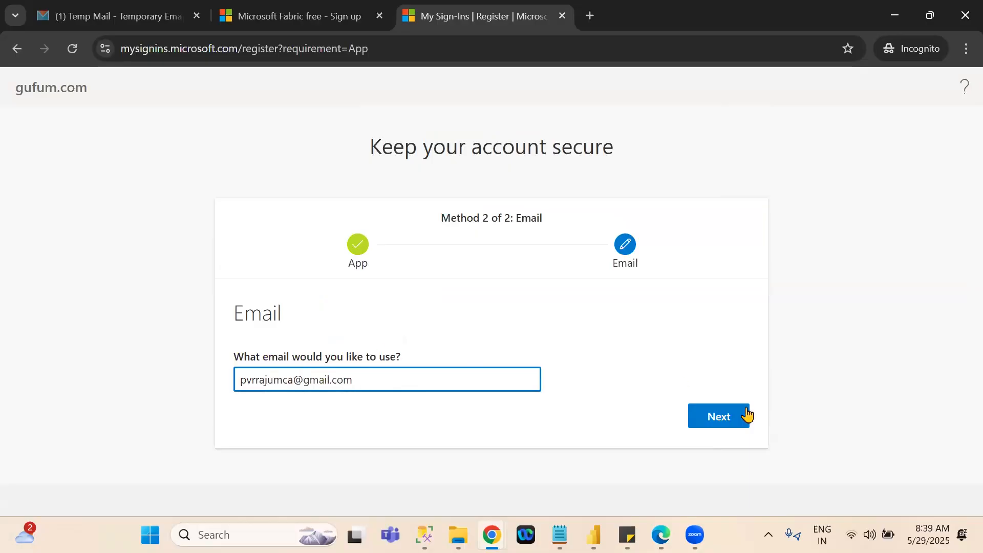
# Step: Register a personal email as method 2 with its emailed code, finish setup, and return to Power BI
pyautogui.click(731, 418)
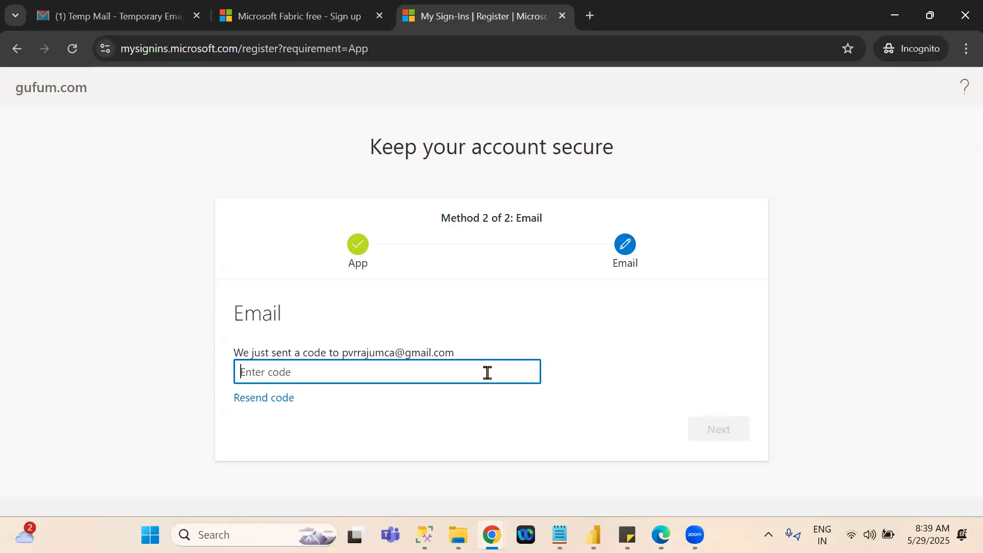
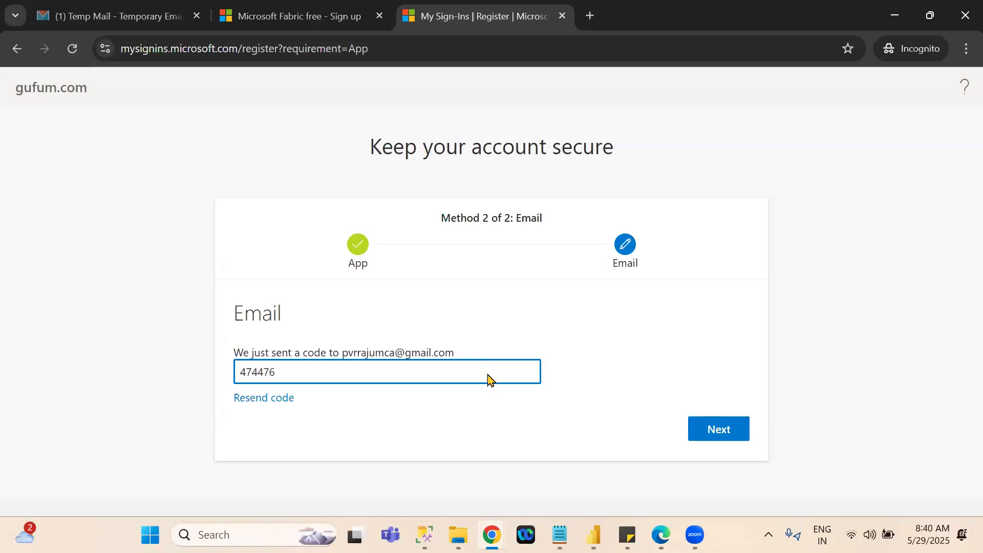
pyautogui.click(731, 425)
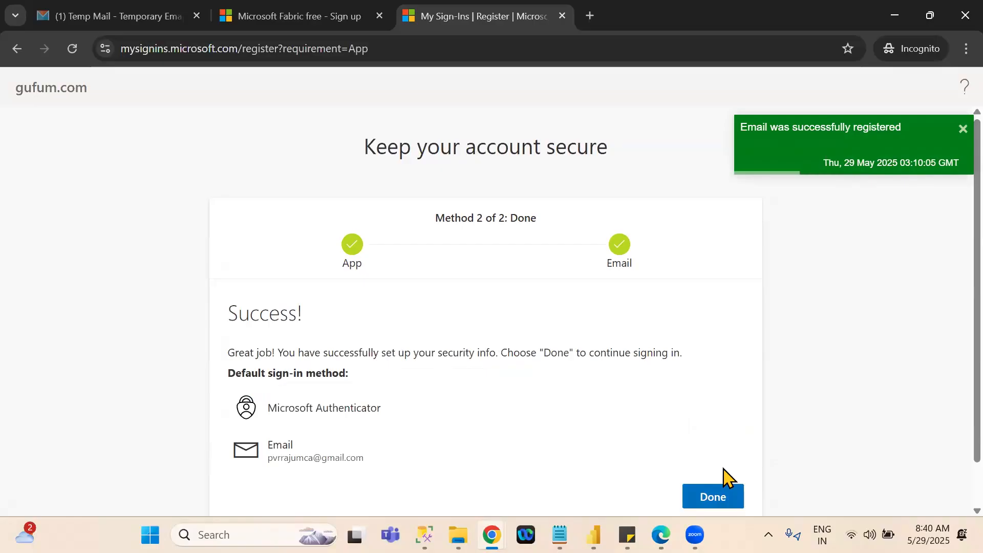
pyautogui.click(725, 477)
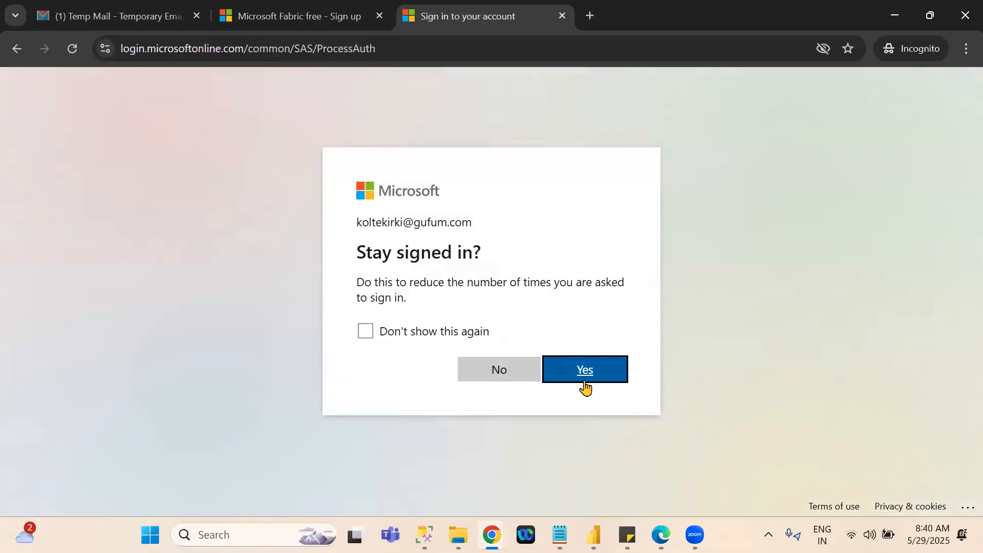
pyautogui.moveTo(593, 535)
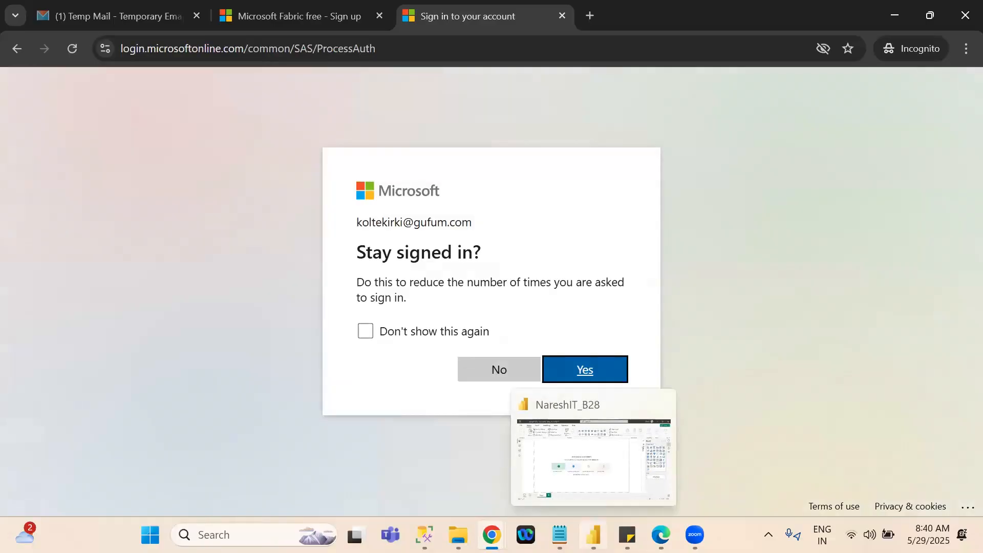
pyautogui.click(596, 412)
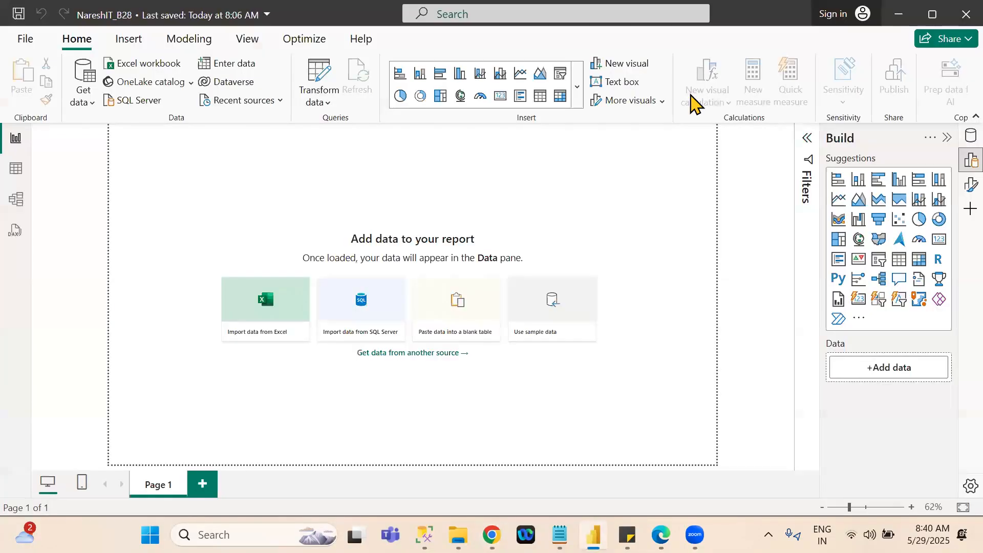
# Step: Start the Power BI sign-in prompt and bring up the Sticky Notes of saved logins
pyautogui.click(848, 13)
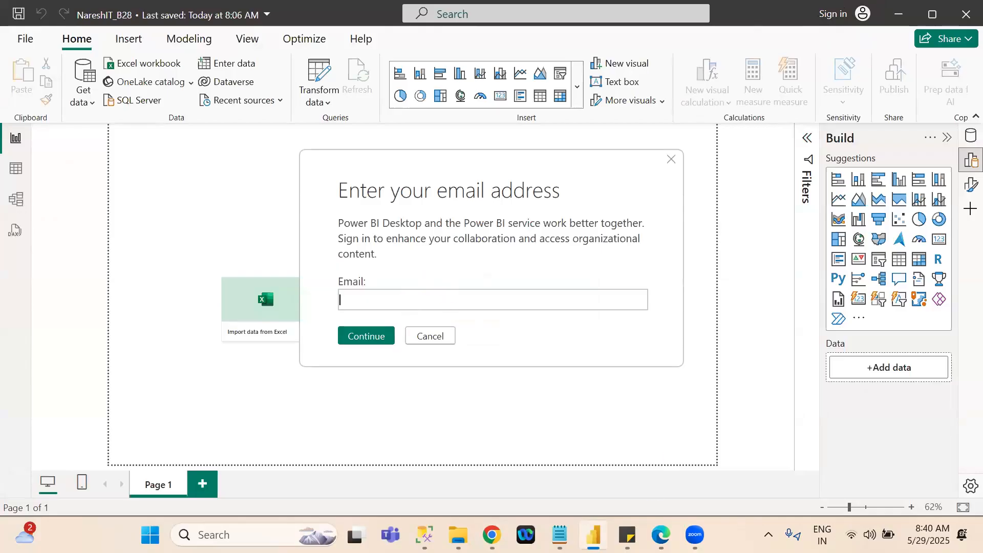
pyautogui.click(627, 535)
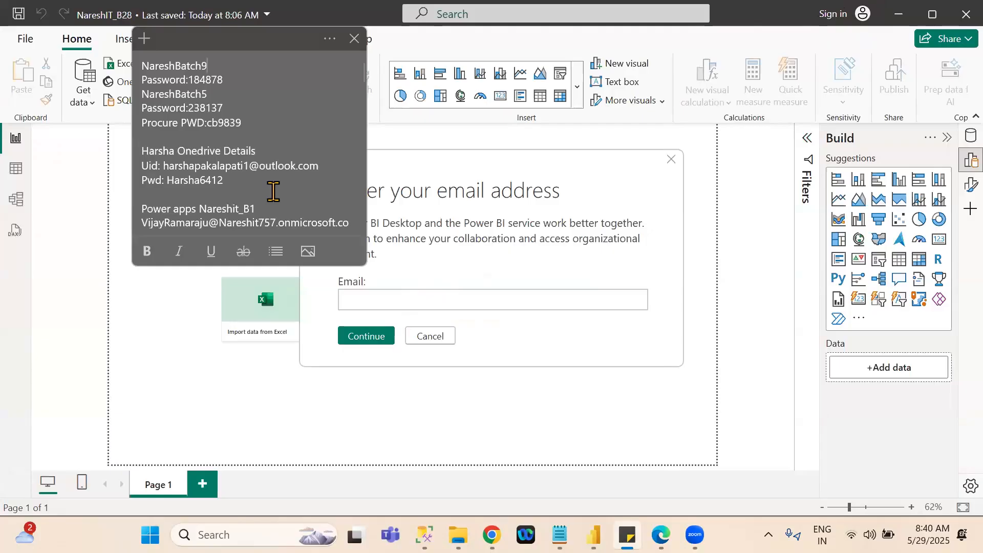
# Step: Move to the end of the login note and tidy the blank lines above the B27 entry
pyautogui.press('Down')
pyautogui.press('Down')
pyautogui.press('Down')
pyautogui.press('Down')
pyautogui.press('Down')
pyautogui.press('Down')
pyautogui.press('Down')
pyautogui.press('Down')
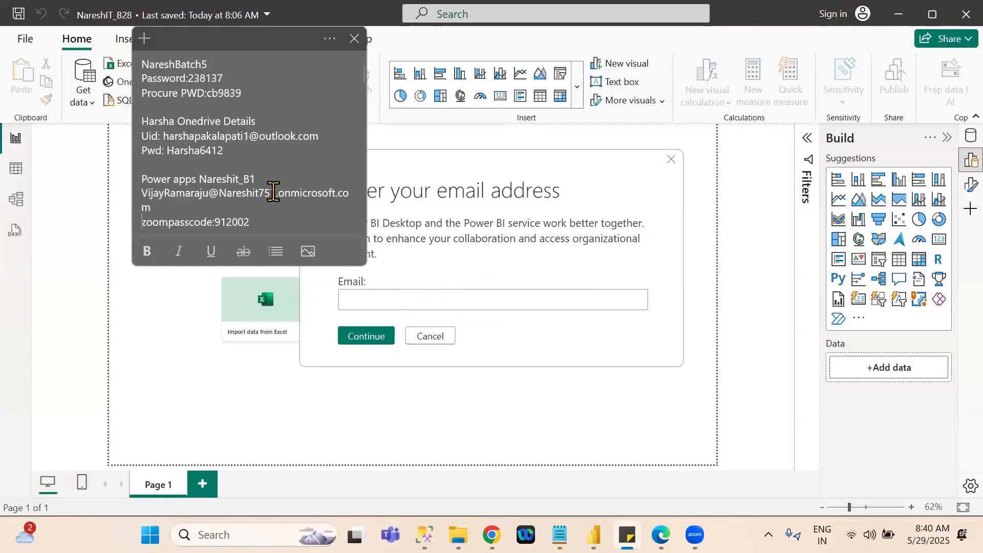
pyautogui.press('Down')
pyautogui.press('Down')
pyautogui.press('Down')
pyautogui.press('Down')
pyautogui.press('Down')
pyautogui.press('Down')
pyautogui.press('Down')
pyautogui.press('Down')
pyautogui.press('Down')
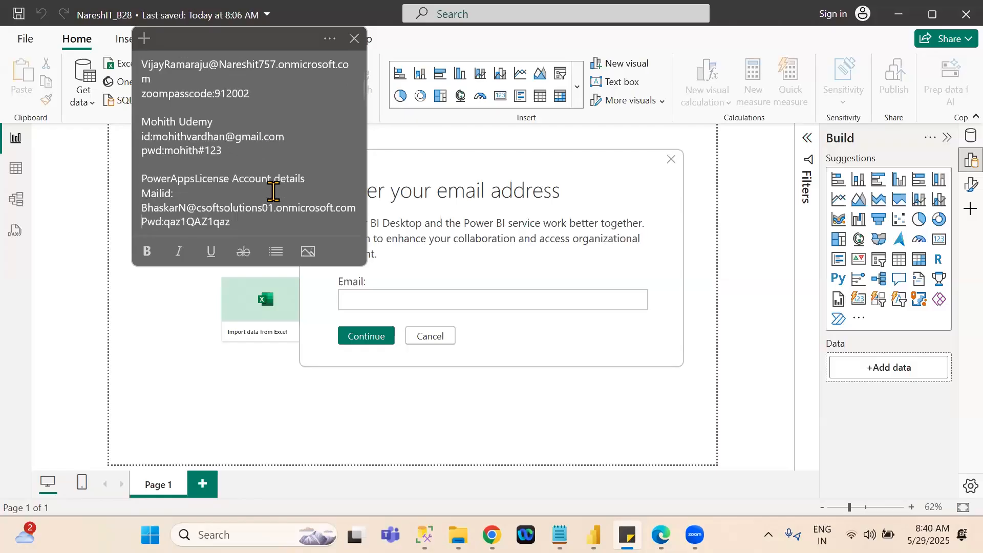
pyautogui.press('Down')
pyautogui.press('Down')
pyautogui.press('Down')
pyautogui.press('Down')
pyautogui.press('Down')
pyautogui.press('Down')
pyautogui.press('Down')
pyautogui.press('Down')
pyautogui.press('Down')
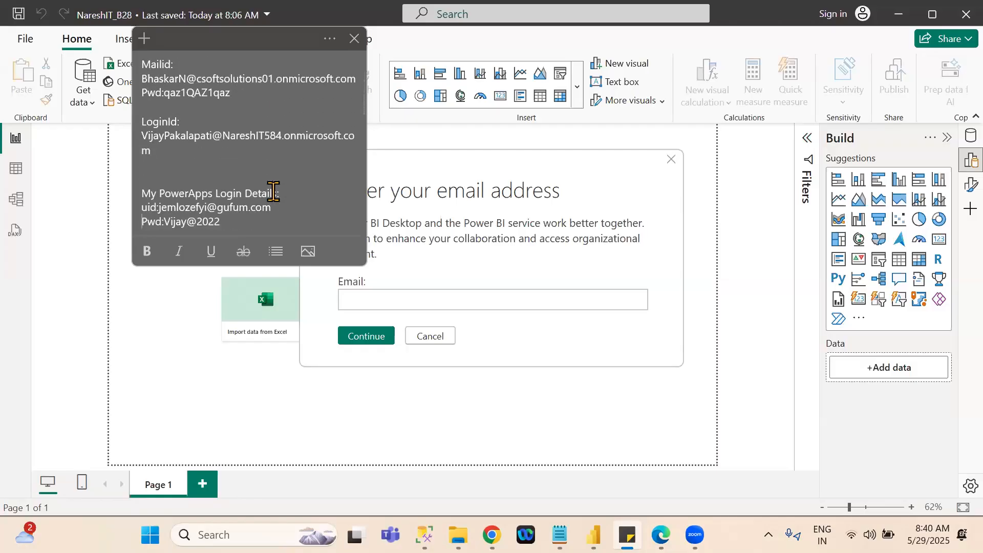
pyautogui.press('Down')
pyautogui.press('Down')
pyautogui.press('Down')
pyautogui.press('Down')
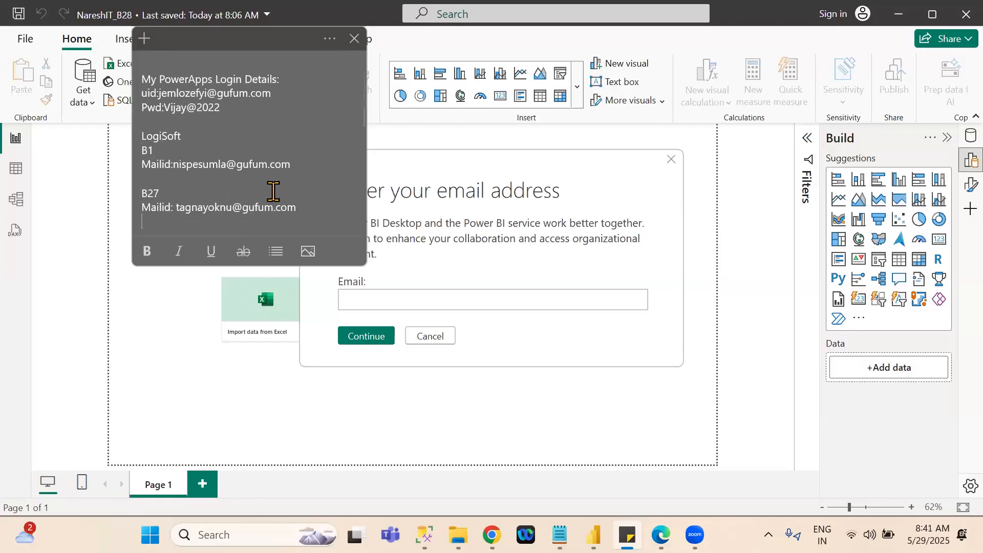
pyautogui.moveTo(297, 208); pyautogui.dragTo(140, 192)
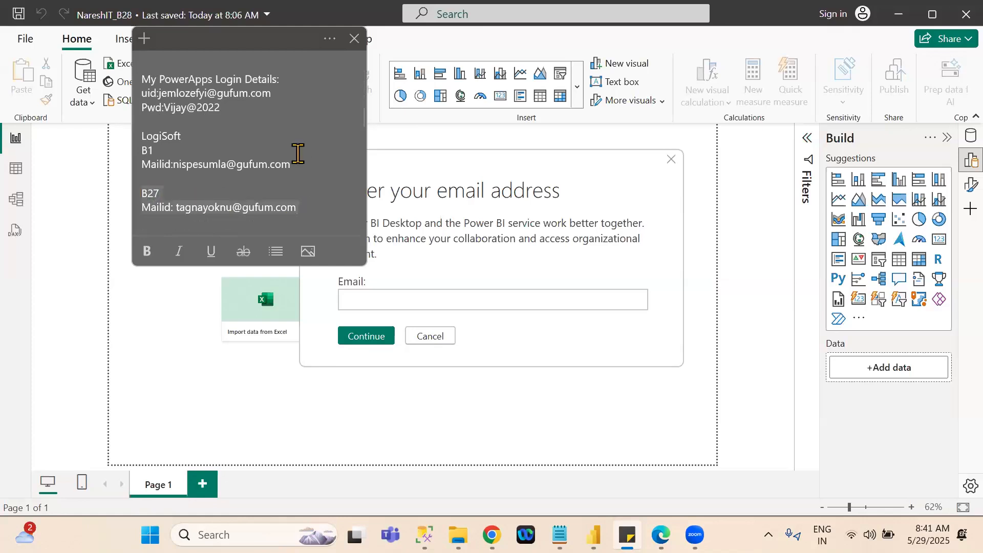
pyautogui.click(314, 162)
pyautogui.press('Return')
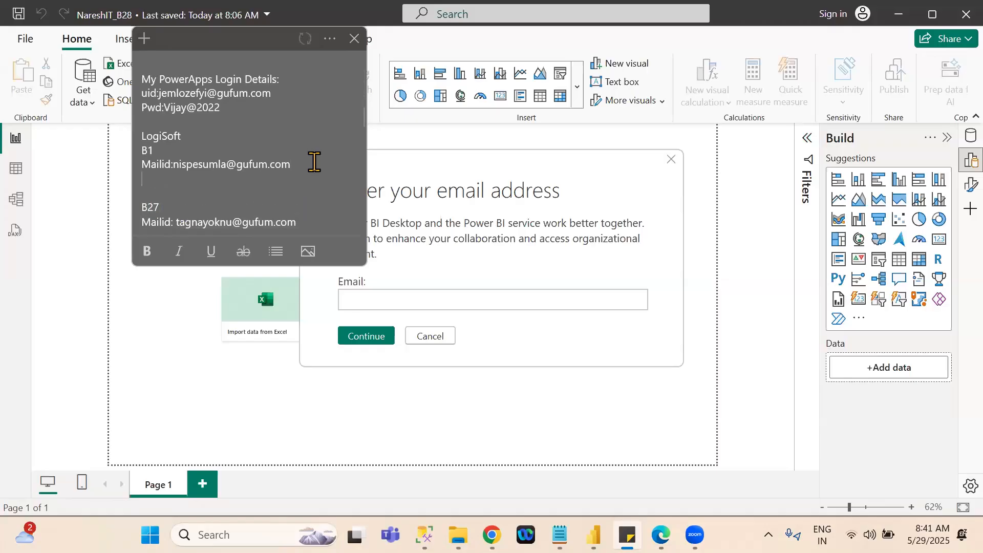
pyautogui.press('Return')
pyautogui.press('BackSpace')
pyautogui.press('BackSpace')
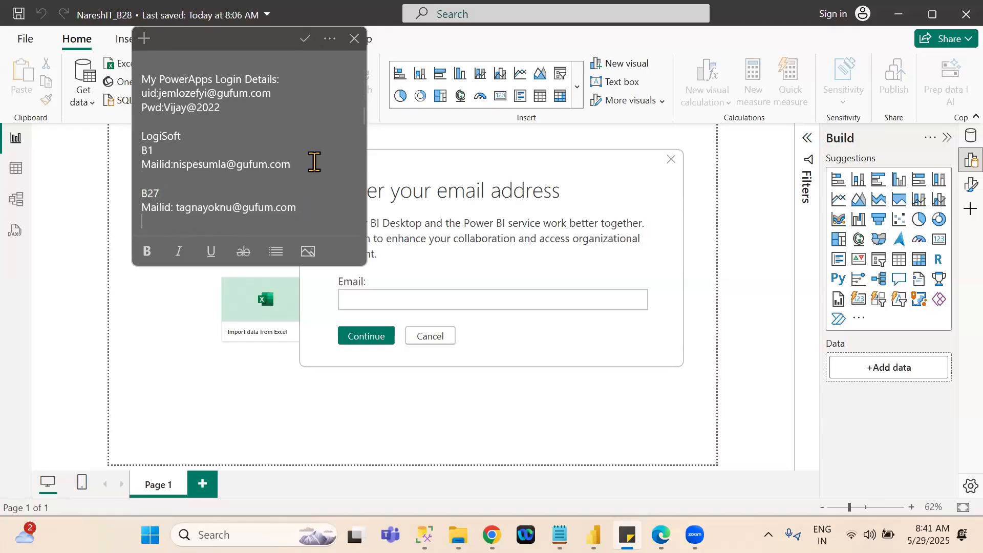
# Step: Change the last entry's batch label from B27 to B28
pyautogui.click(166, 193)
pyautogui.press('BackSpace')
pyautogui.write('8')
# Step: Replace the B28 note's mail id with the copied Tempail temporary address, then close Chrome
pyautogui.hotkey('alt', 'Tab')
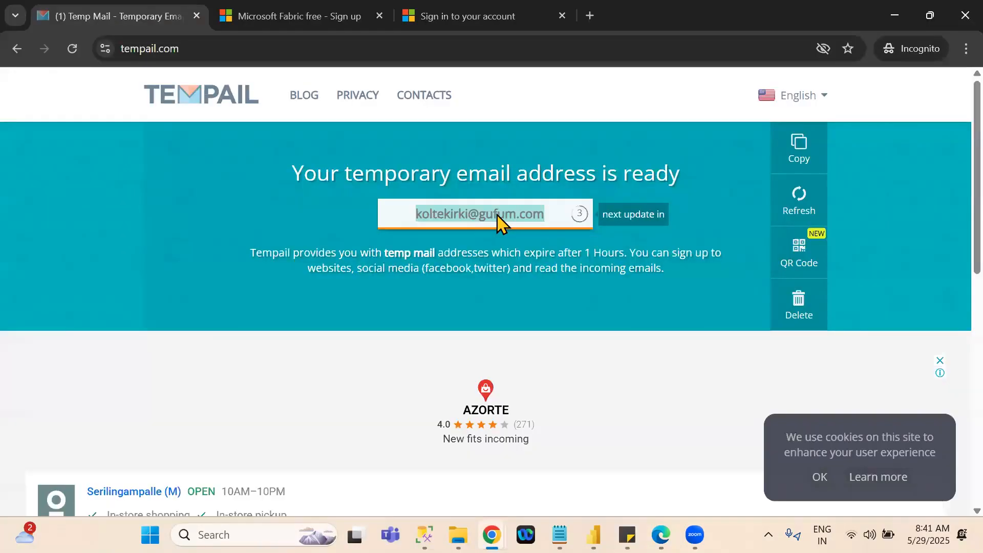
pyautogui.click(498, 218)
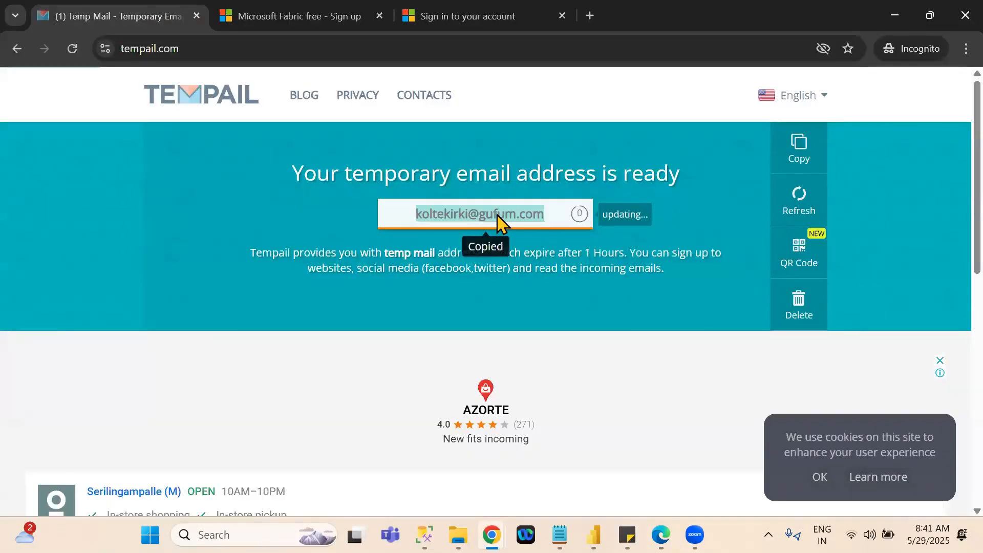
pyautogui.hotkey('alt', 'Tab')
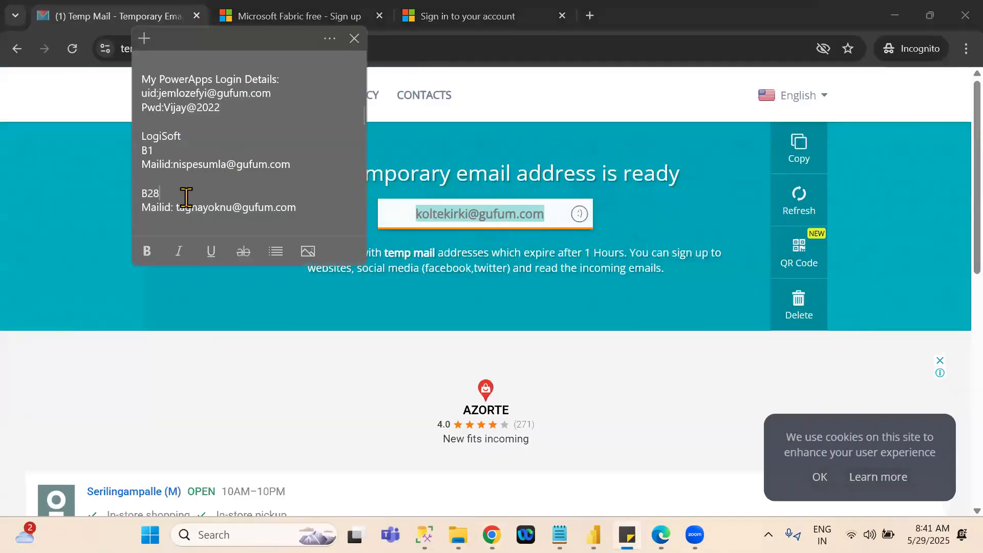
pyautogui.moveTo(316, 210); pyautogui.dragTo(177, 209)
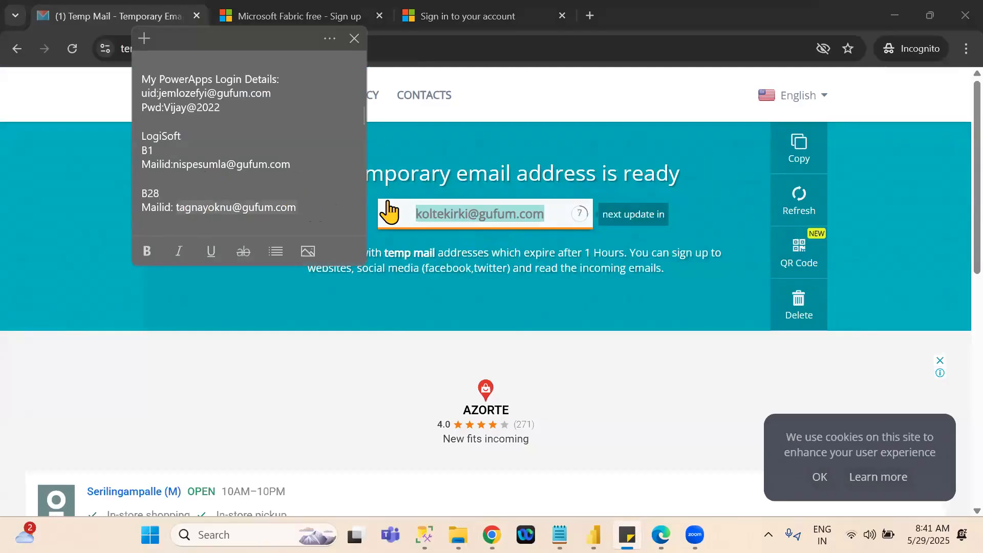
pyautogui.hotkey('ctrl', 'v')
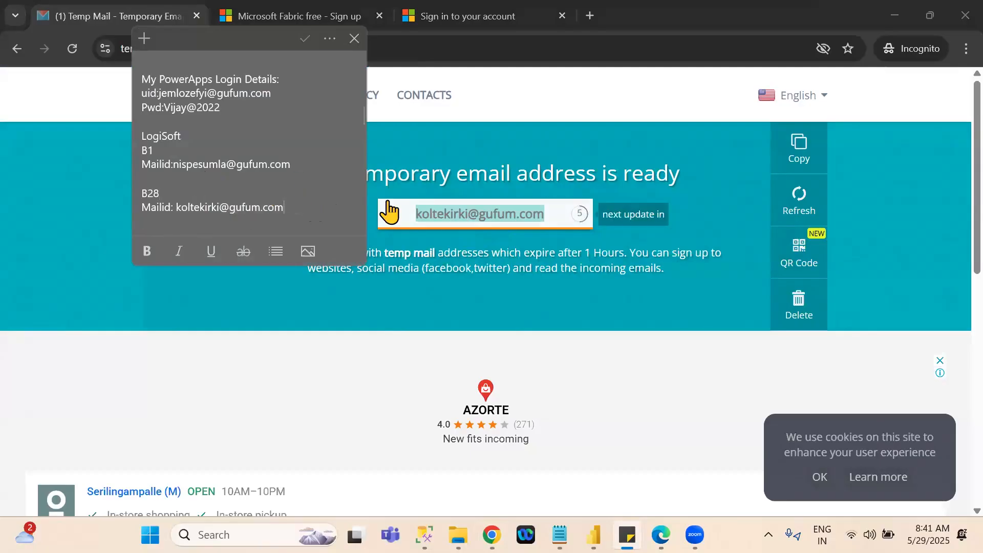
pyautogui.click(461, 106)
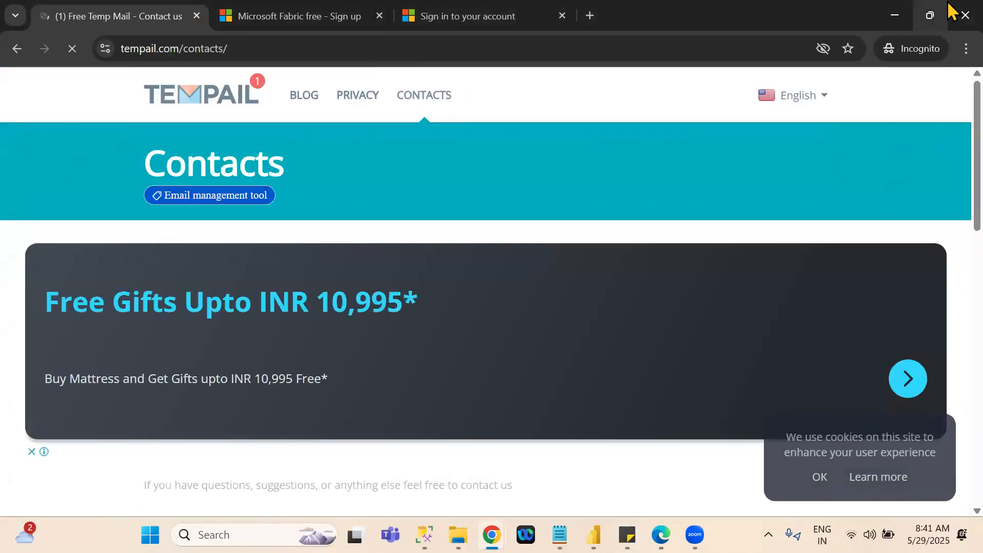
pyautogui.click(951, 8)
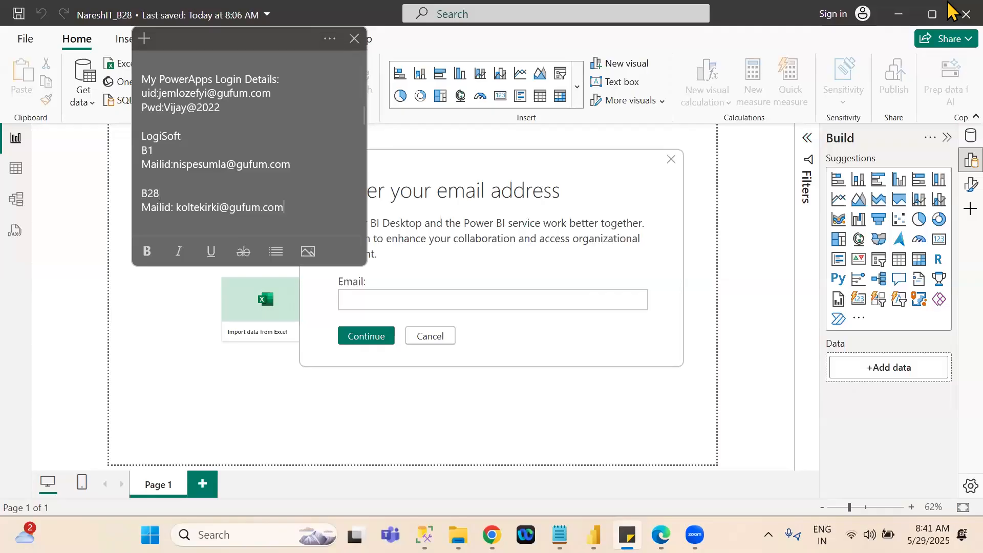
# Step: Sign in under another account using the new Fabric account's e-mail and password
pyautogui.click(570, 300)
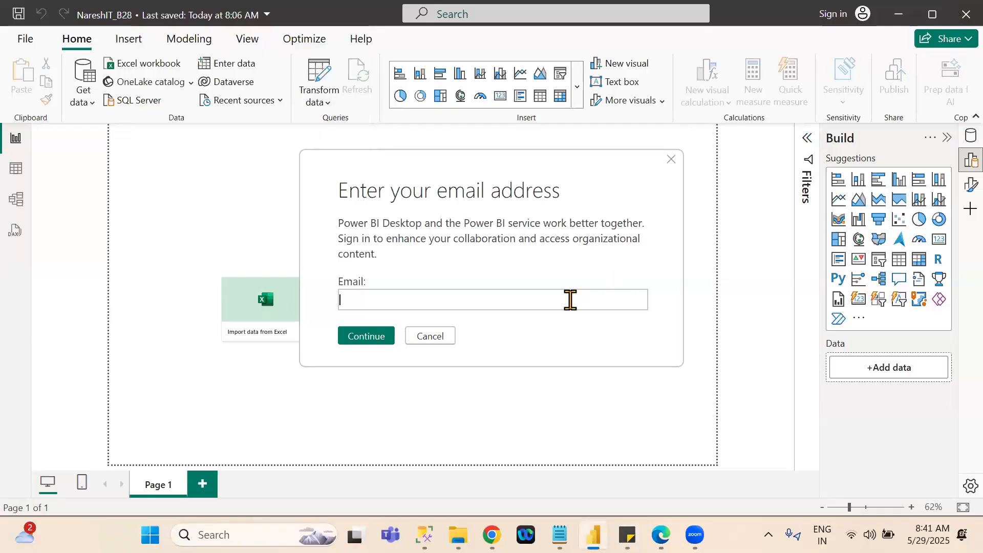
pyautogui.hotkey('ctrl', 'v')
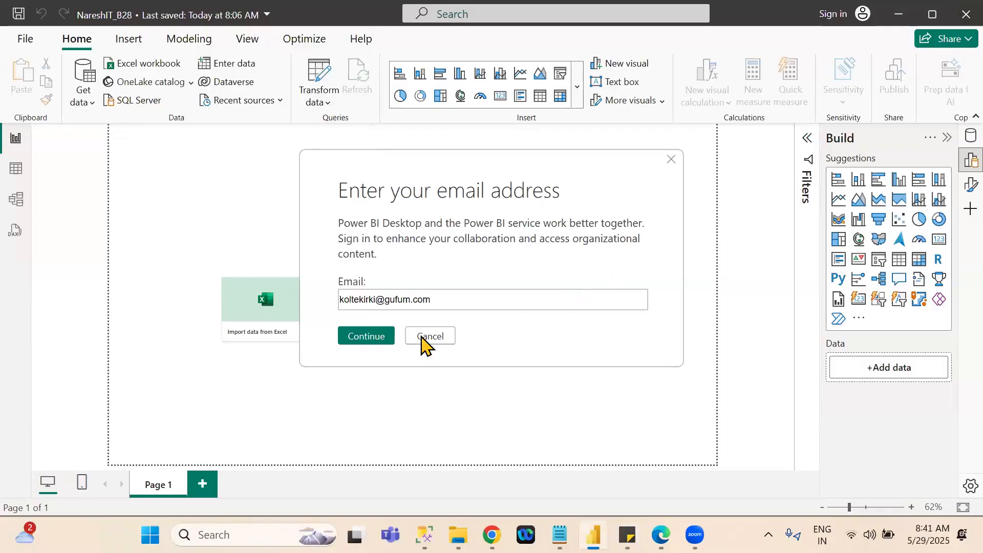
pyautogui.click(368, 337)
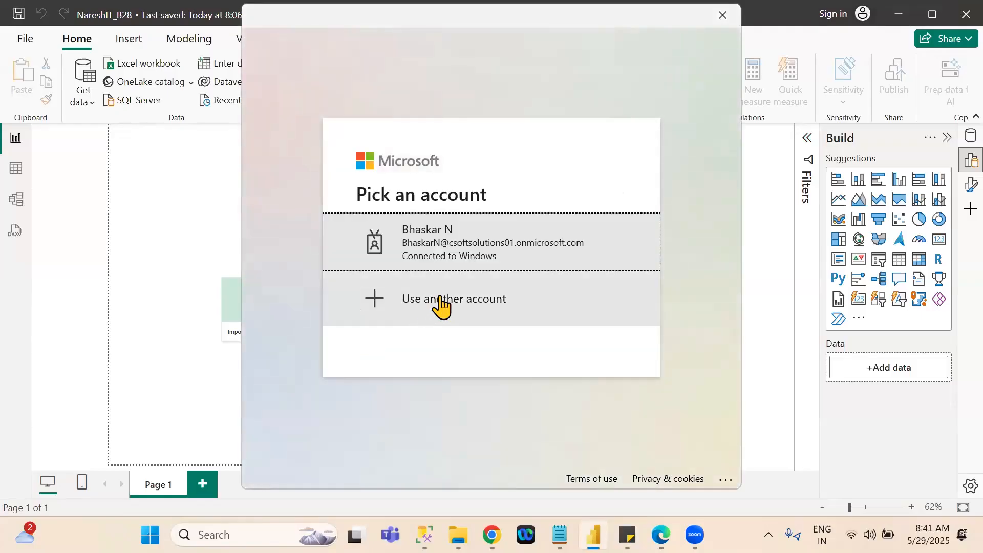
pyautogui.click(440, 302)
pyautogui.hotkey('ctrl', 'v')
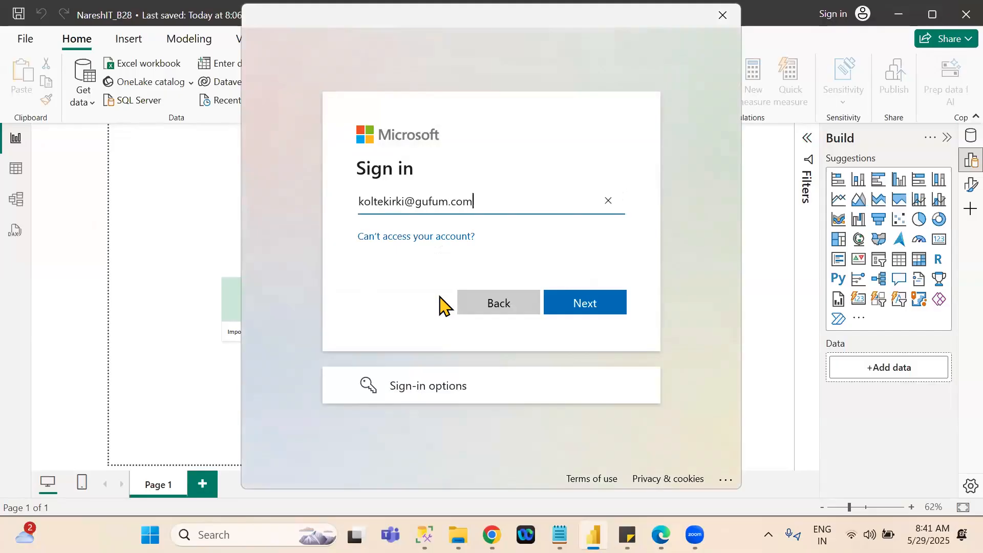
pyautogui.click(588, 304)
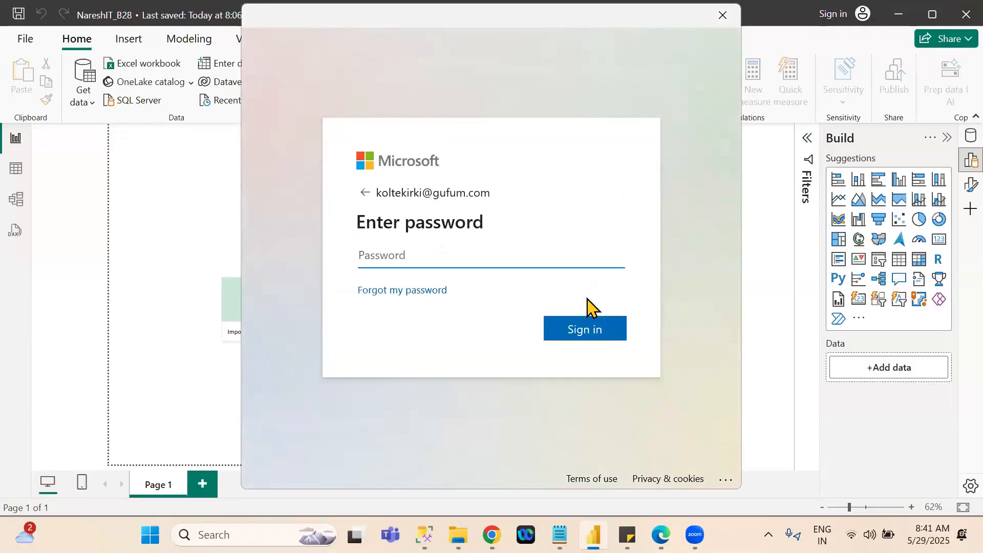
pyautogui.write('••••••••••••')
pyautogui.press('Return')
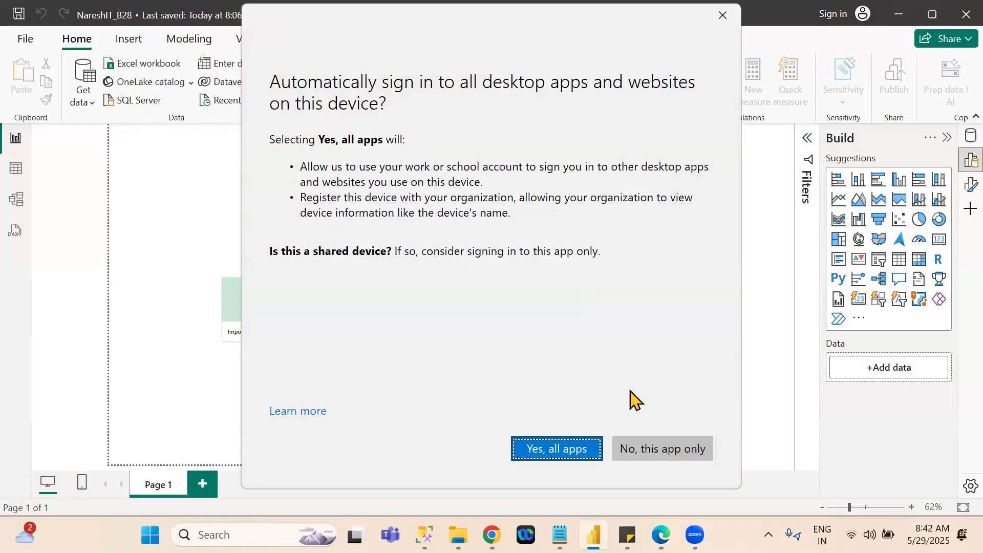
# Step: Choose 'No, this app only' to complete sign-in under the new Fabric account
pyautogui.click(648, 461)
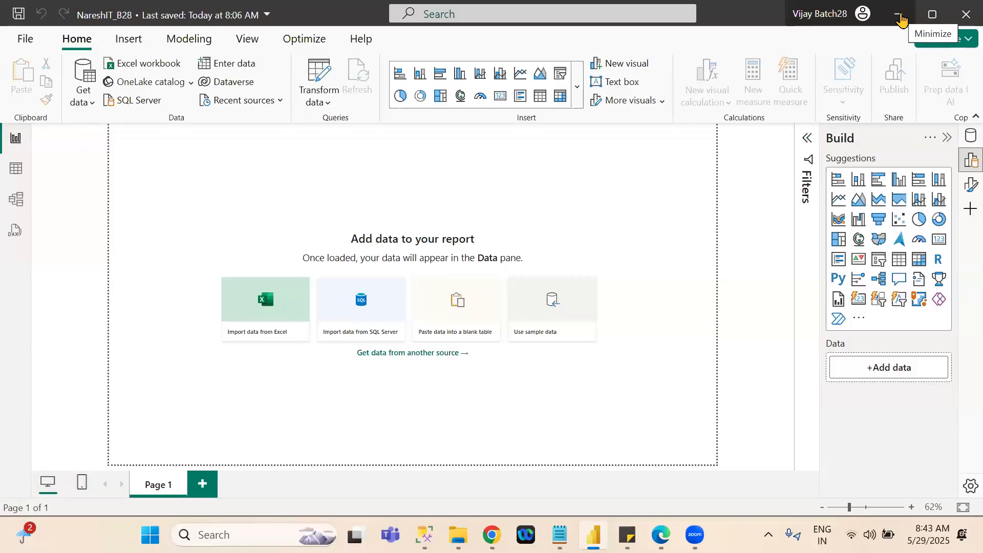
pyautogui.click(901, 16)
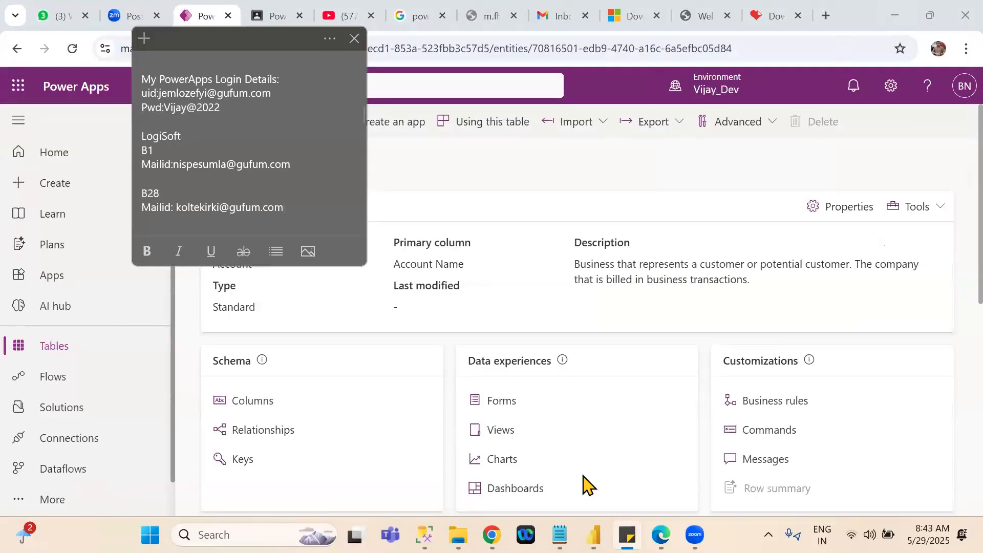
pyautogui.click(594, 535)
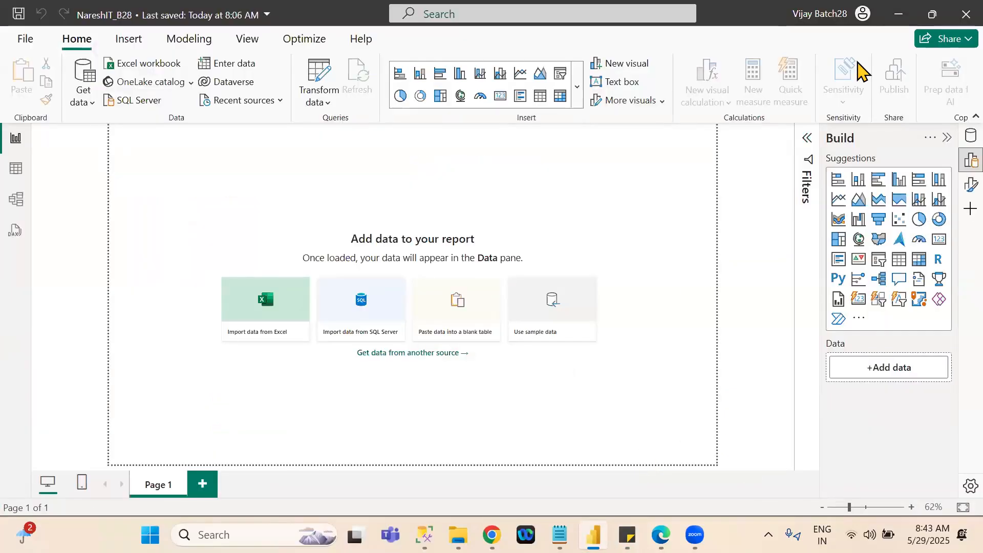
# Step: Cancel closing the window and save the NareshIT_B28 report instead
pyautogui.click(957, 11)
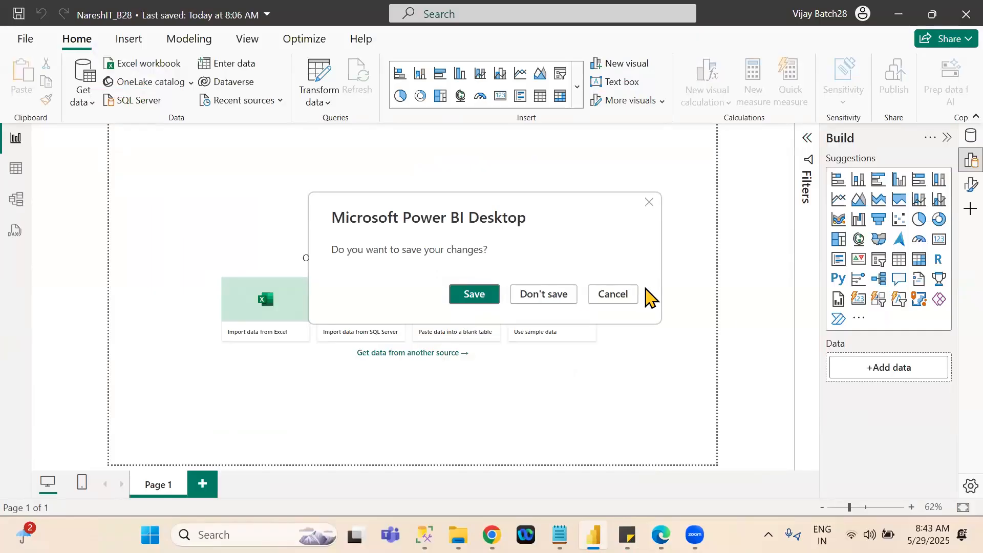
pyautogui.click(623, 293)
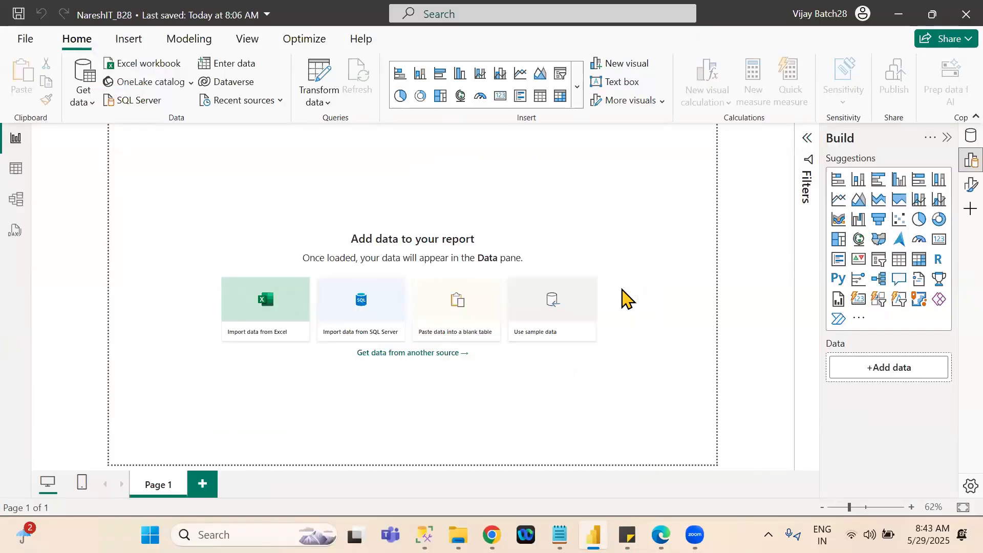
pyautogui.click(18, 14)
# Step: Open the Options dialog from File's Options and settings page
pyautogui.click(25, 41)
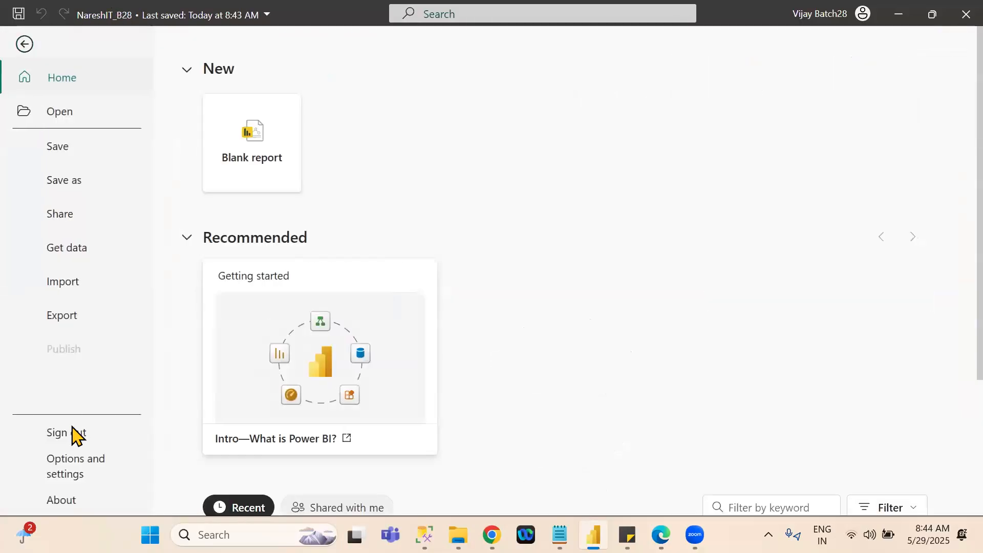
pyautogui.click(82, 479)
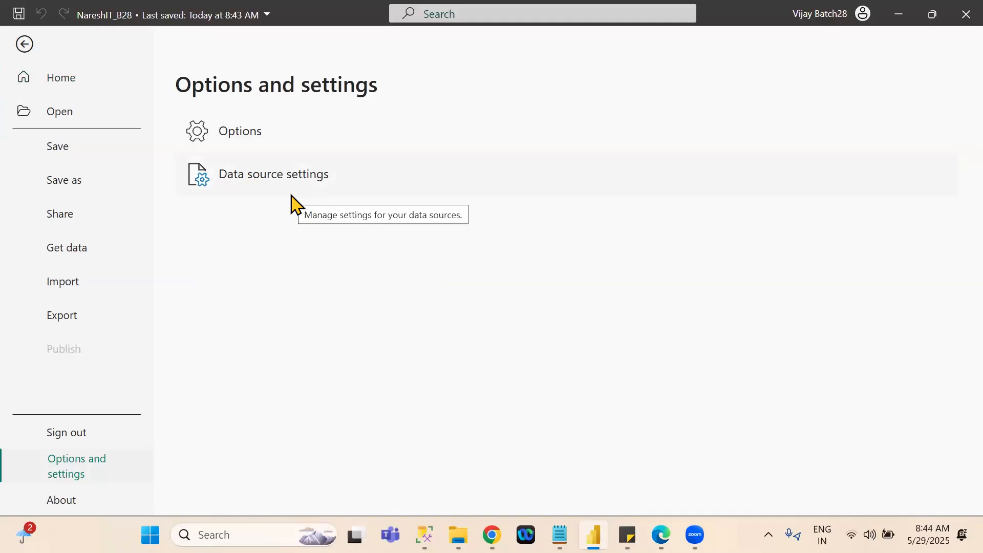
pyautogui.click(256, 131)
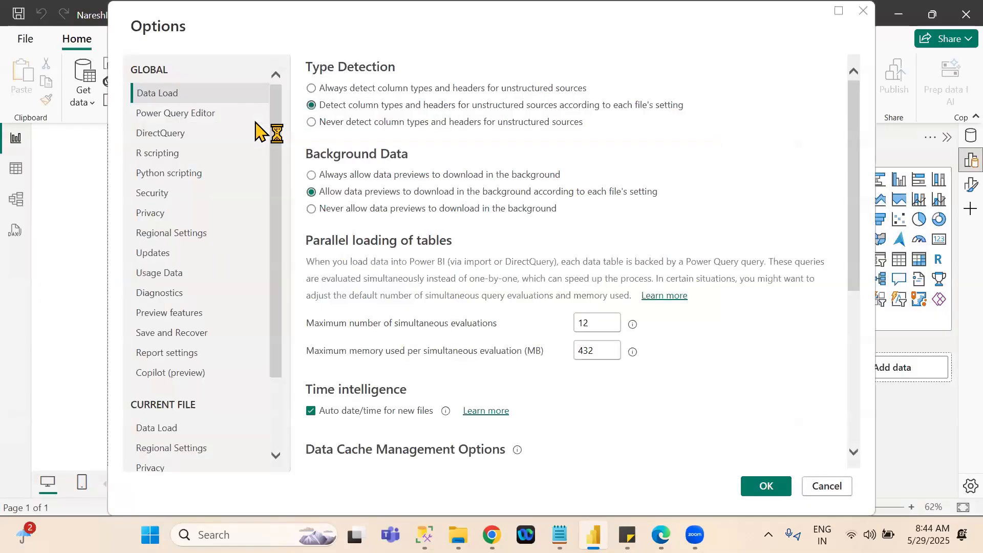
# Step: Look through the Preview features list, then close Options with OK
pyautogui.click(185, 314)
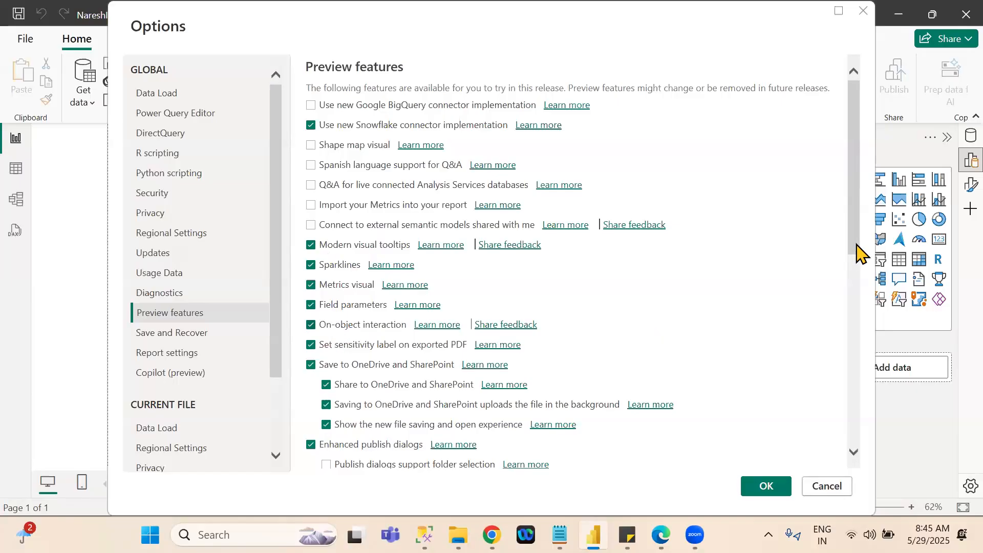
pyautogui.moveTo(860, 248); pyautogui.dragTo(883, 435)
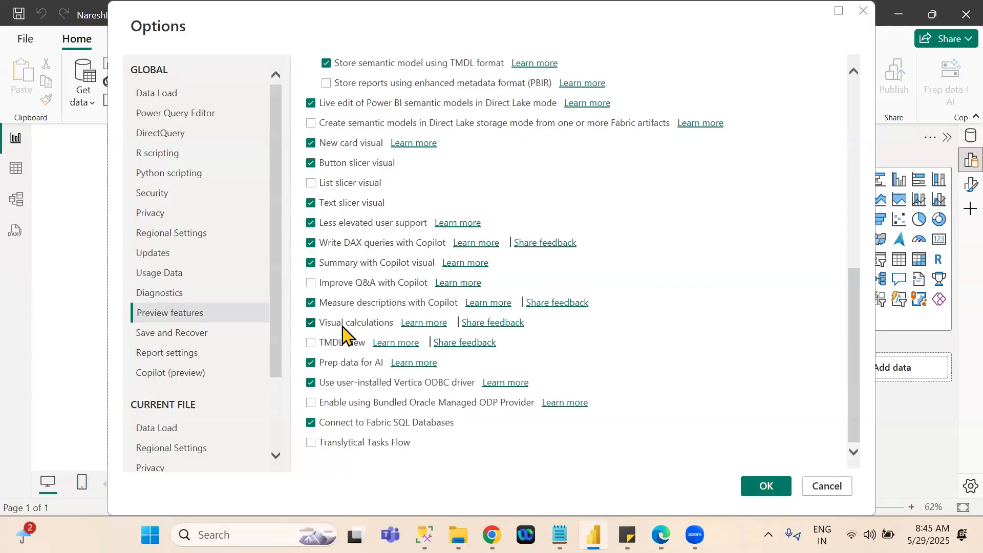
pyautogui.click(768, 486)
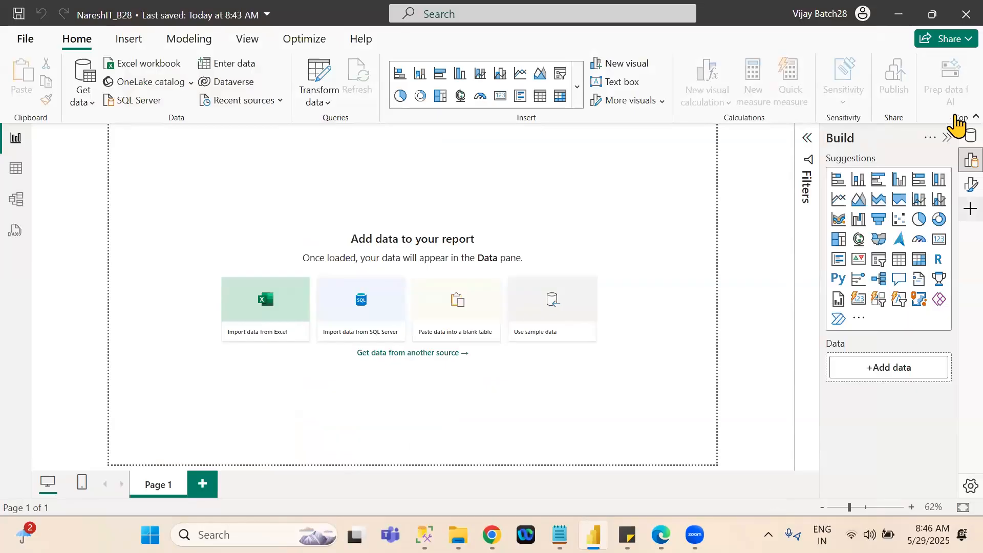
# Step: Close Power BI, reopen NareshIT_B28 from Downloads, and save it again
pyautogui.click(958, 21)
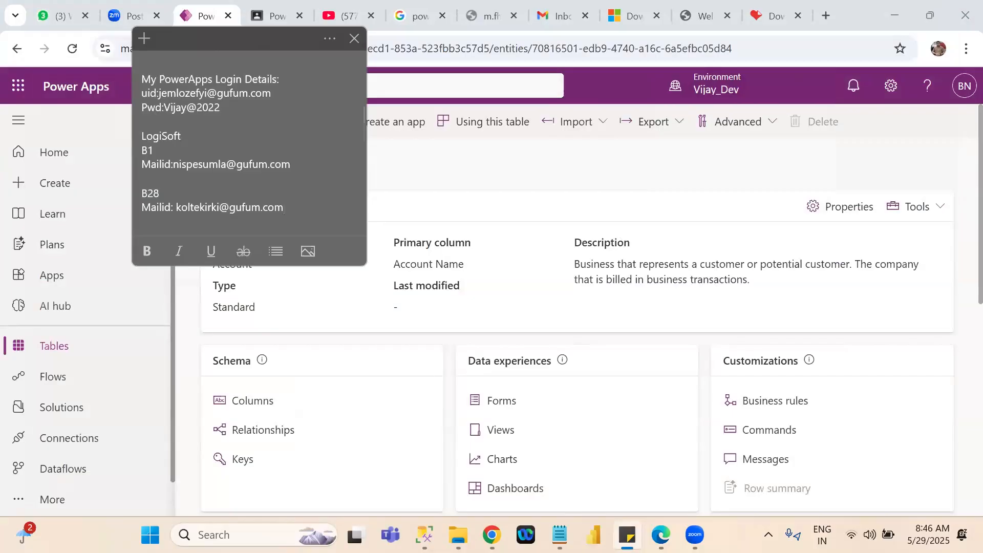
pyautogui.moveTo(459, 534)
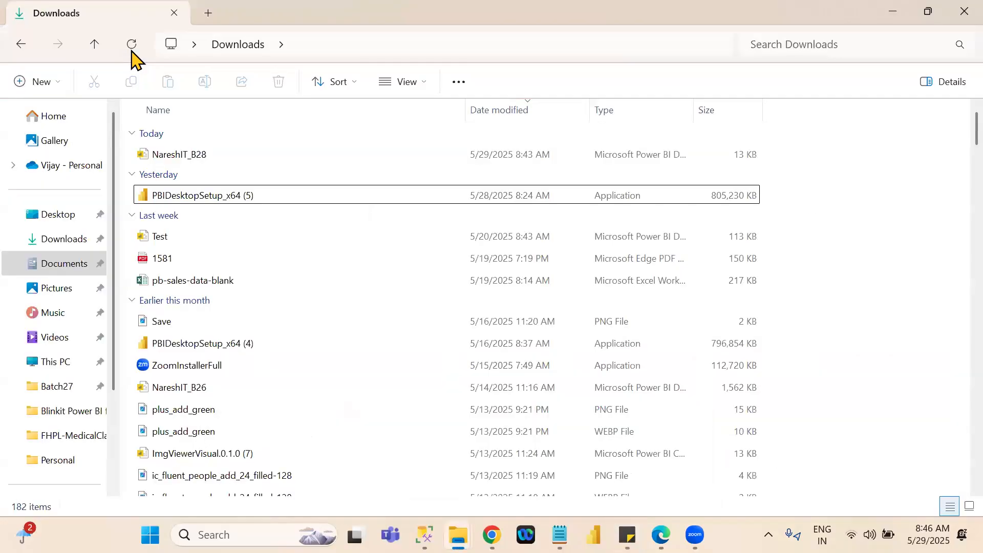
pyautogui.click(131, 46)
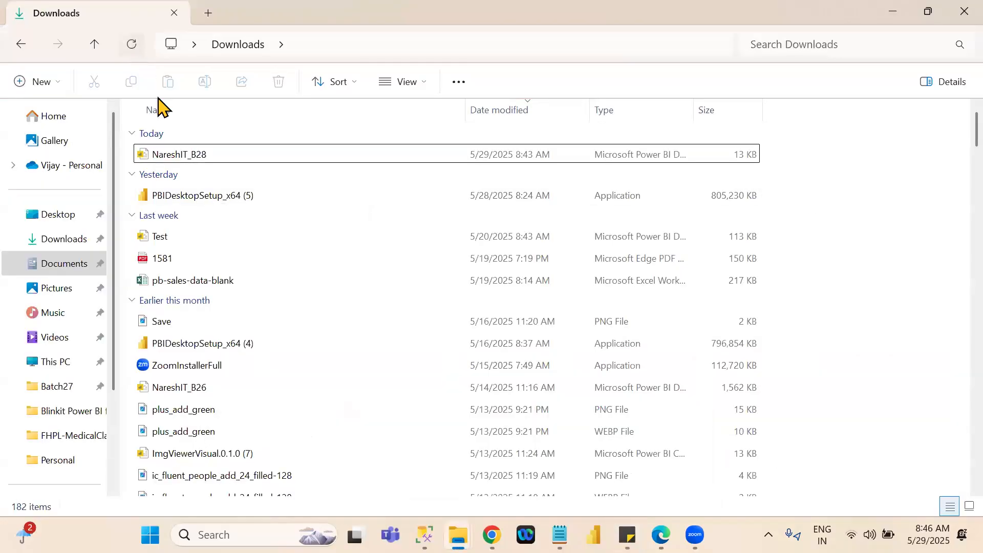
pyautogui.doubleClick(203, 156)
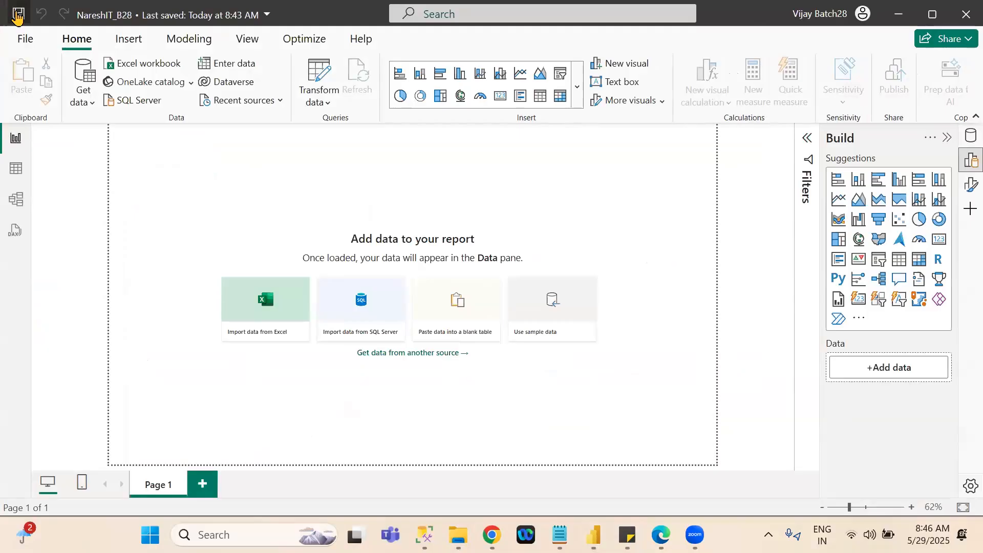
pyautogui.hotkey('ctrl', 's')
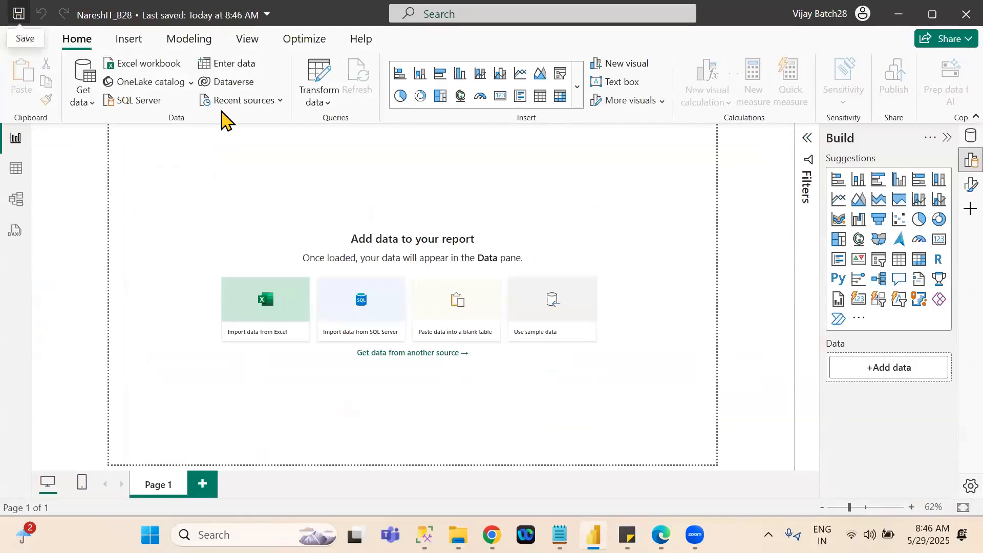